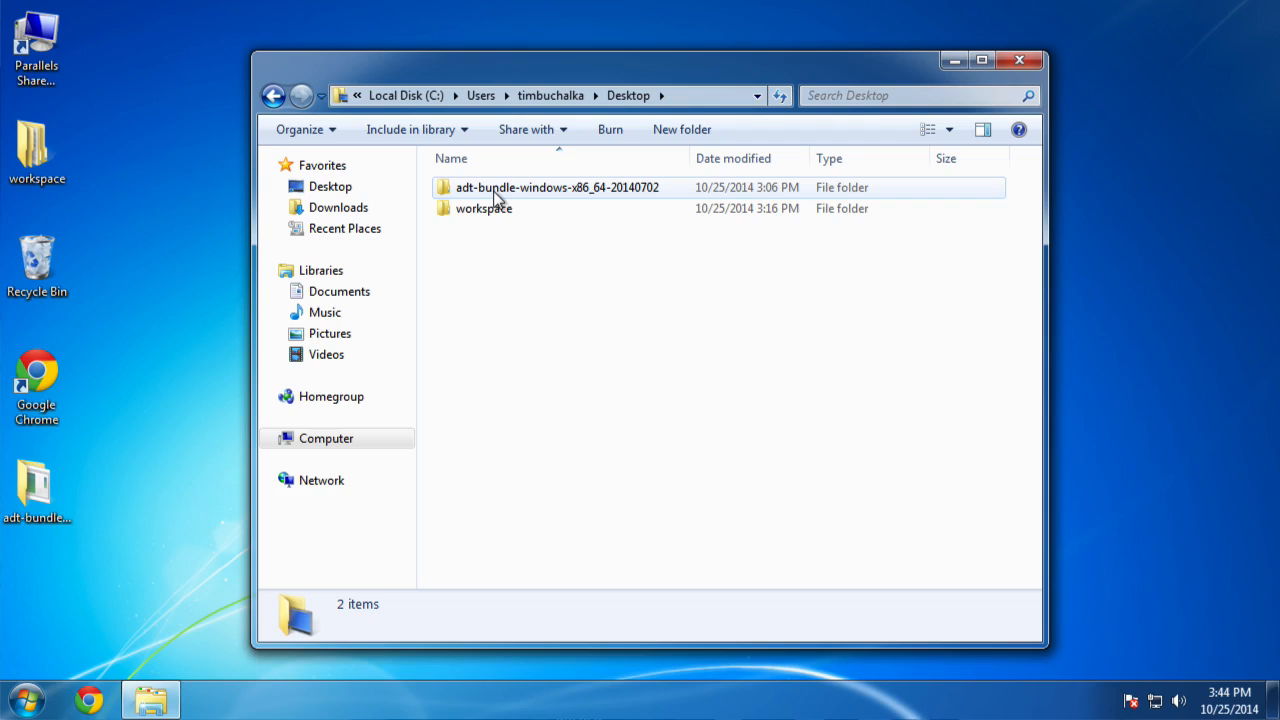
{"action": "double_click", "coordinate": [496, 198]}
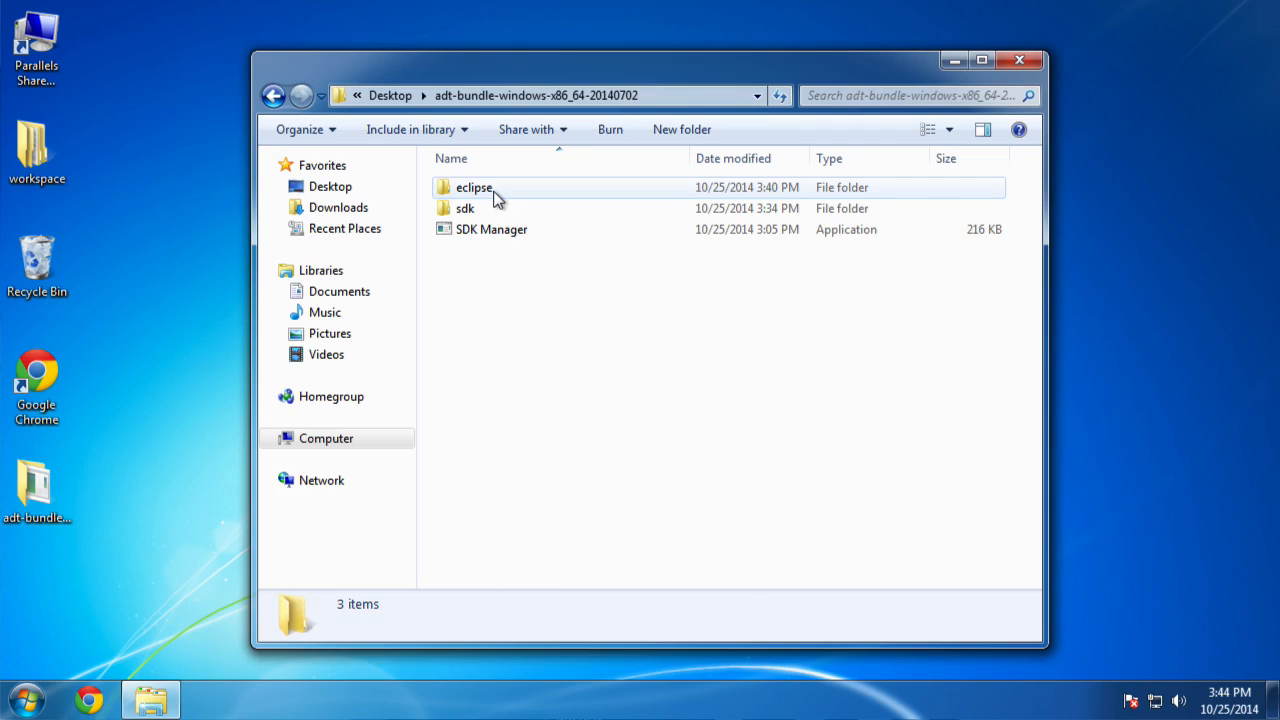
{"action": "double_click", "coordinate": [460, 238]}
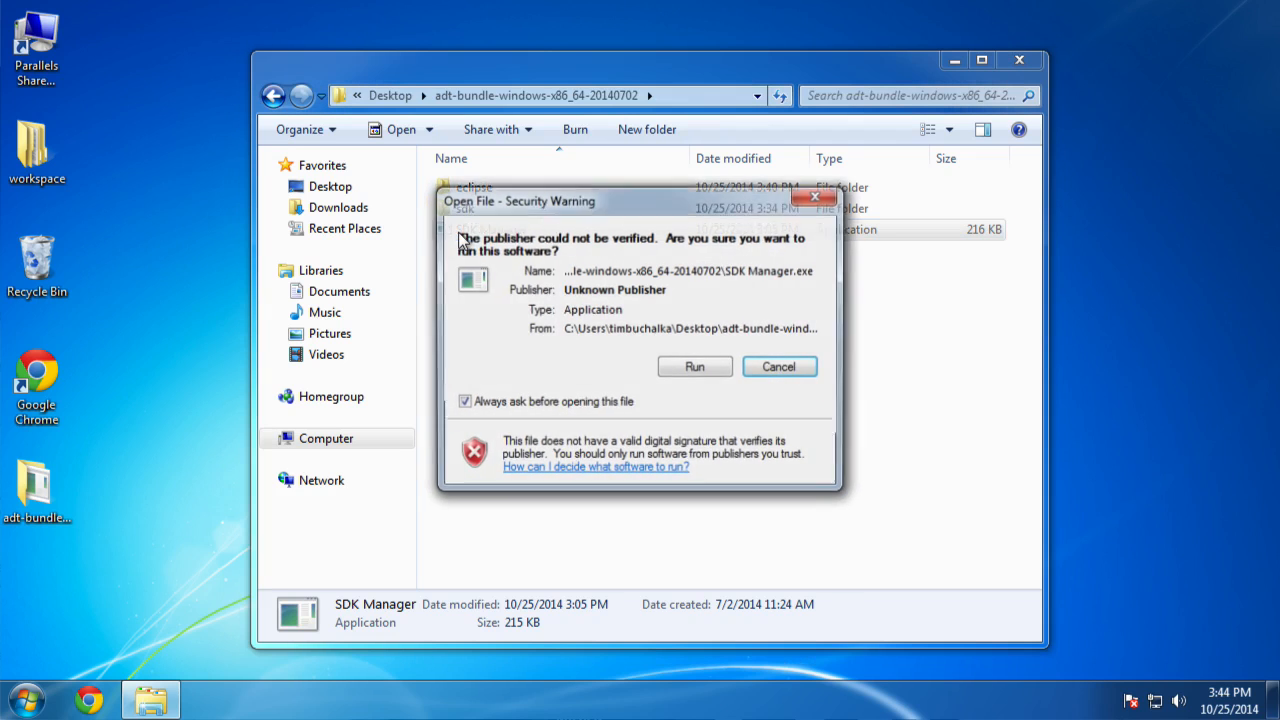
{"action": "left_click", "coordinate": [708, 368]}
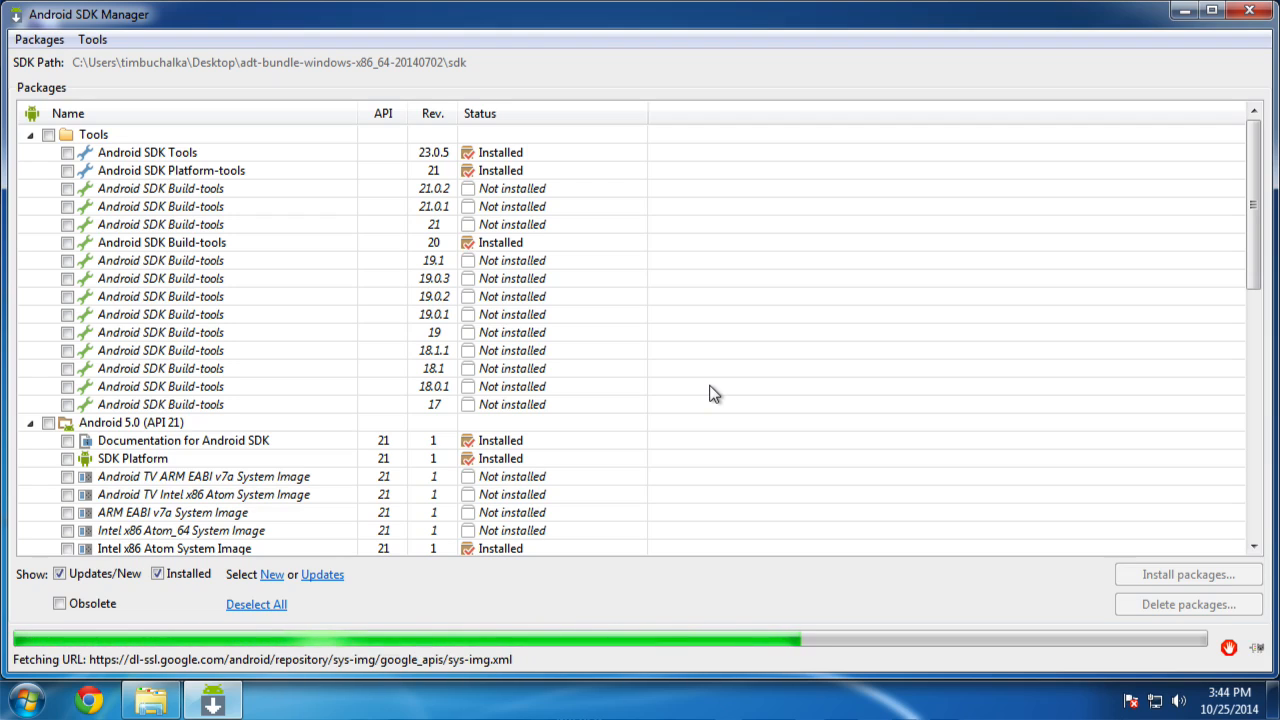
Under Extras, deselect Google USB Driver and select Intel x86 Emulator Accelerator (HAXM installer).
{"action": "scroll", "coordinate": [711, 394], "scroll_direction": "down", "scroll_amount": 15}
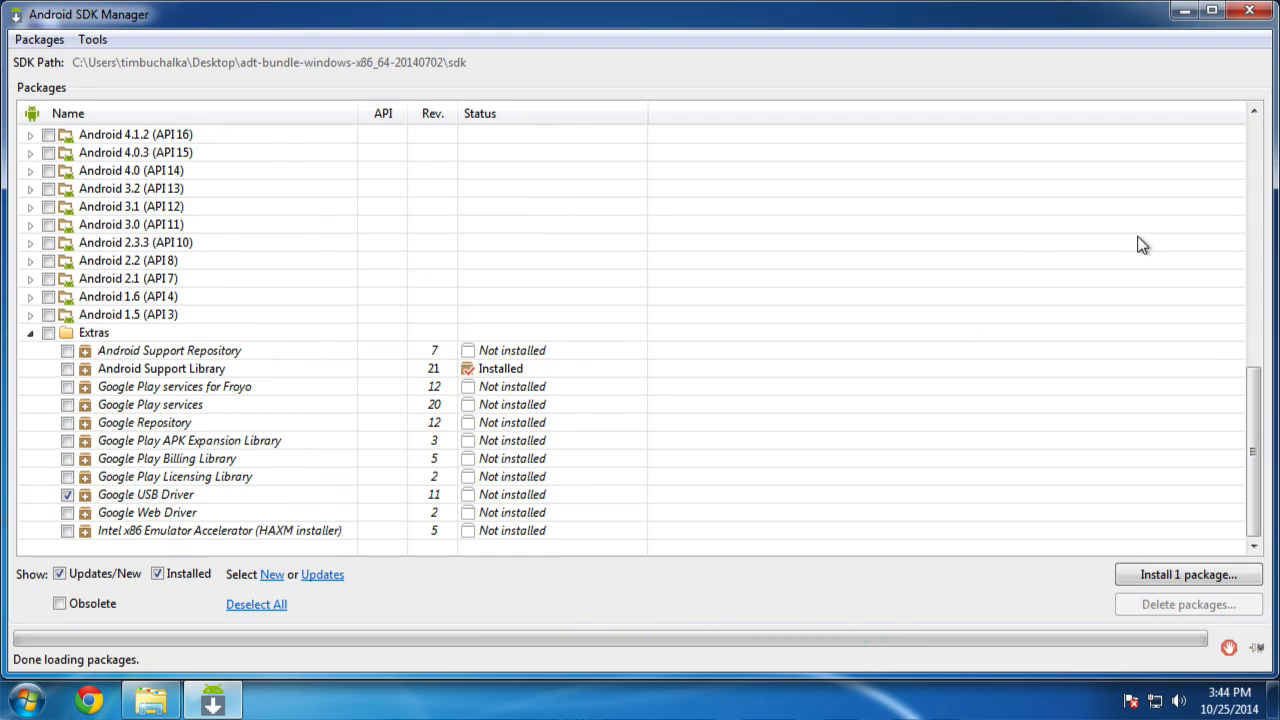
{"action": "left_click", "coordinate": [68, 497]}
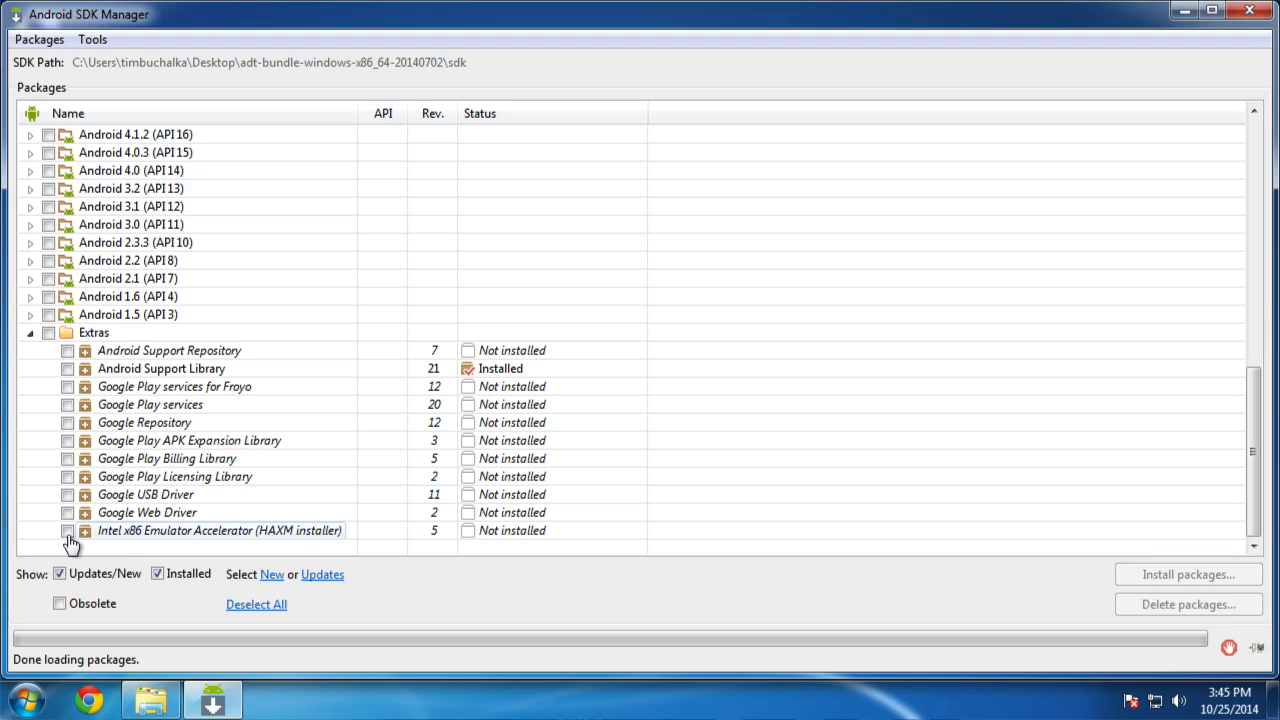
{"action": "left_click", "coordinate": [68, 533]}
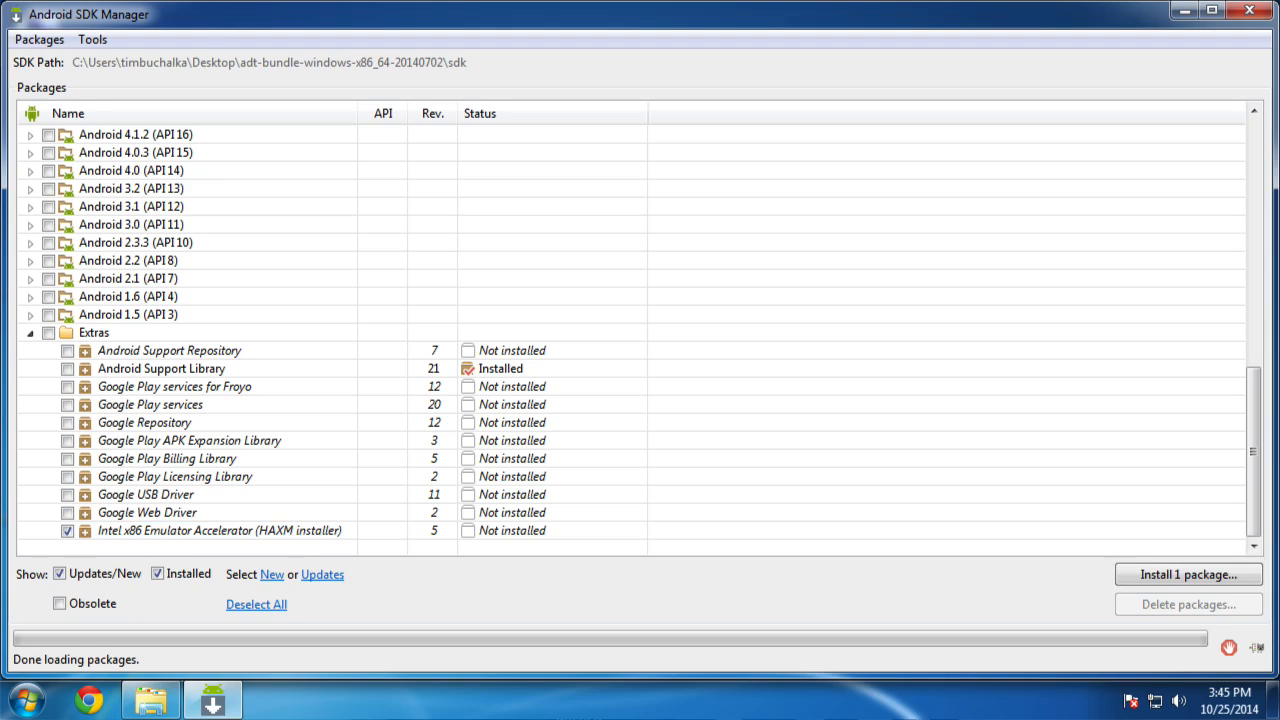
Install the selected HAXM package with its Intel license accepted, and close Android SDK Manager.
{"action": "left_click", "coordinate": [1155, 576]}
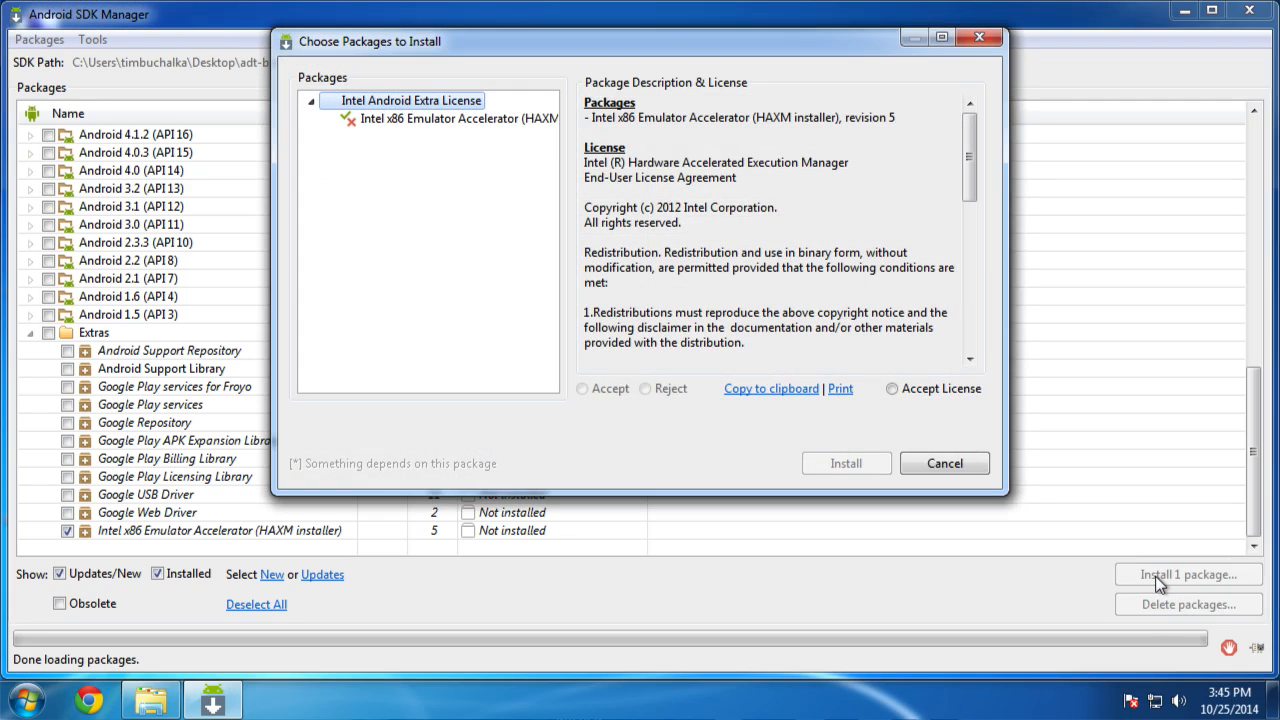
{"action": "left_click", "coordinate": [441, 124]}
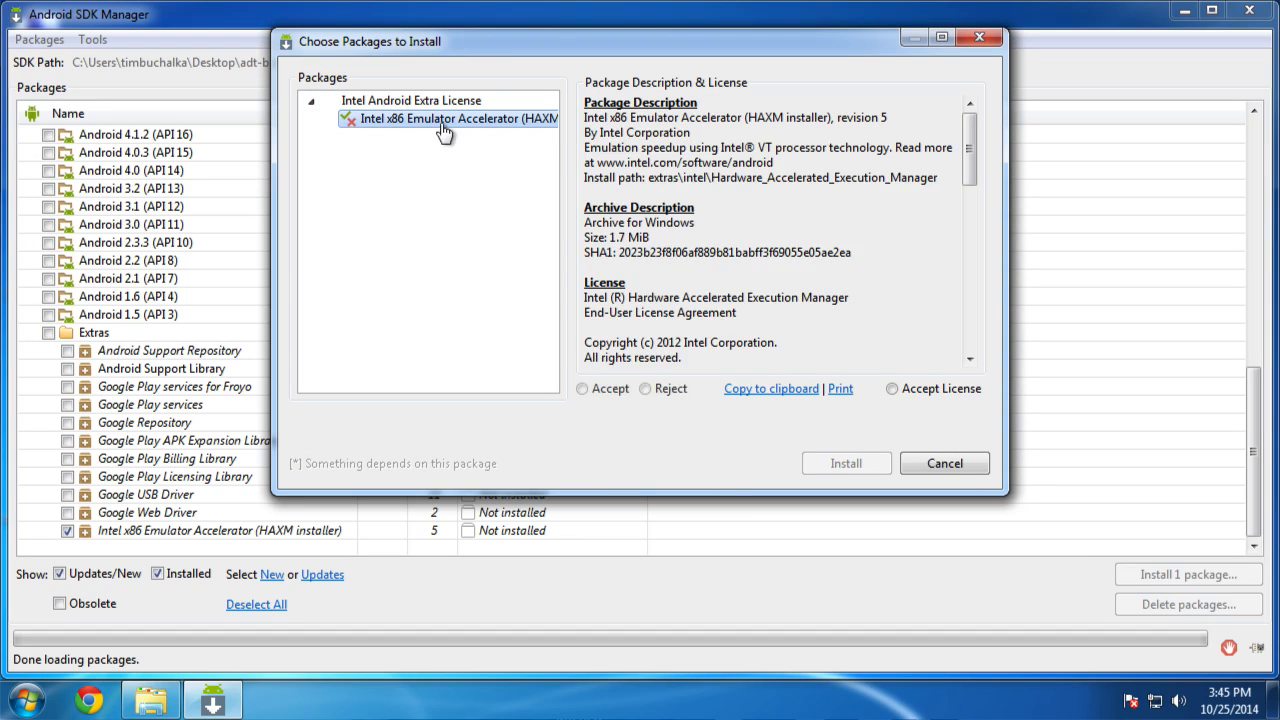
{"action": "left_click", "coordinate": [892, 389]}
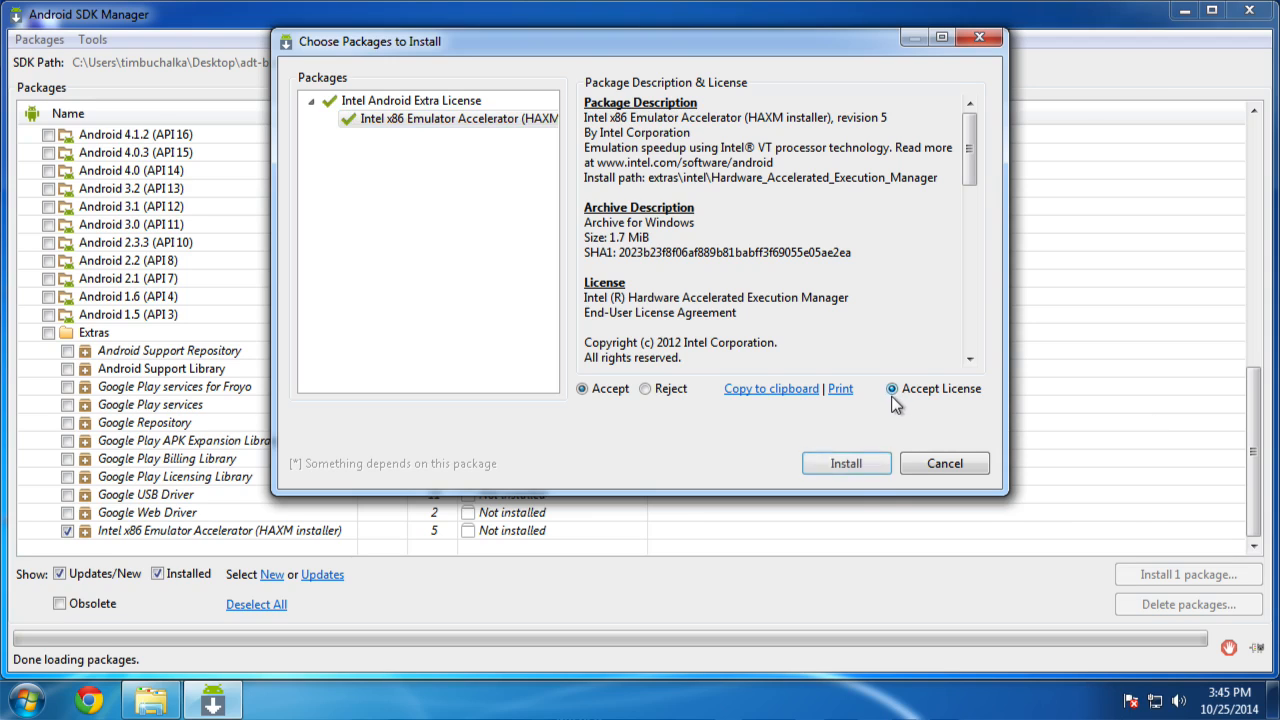
{"action": "left_click", "coordinate": [846, 466]}
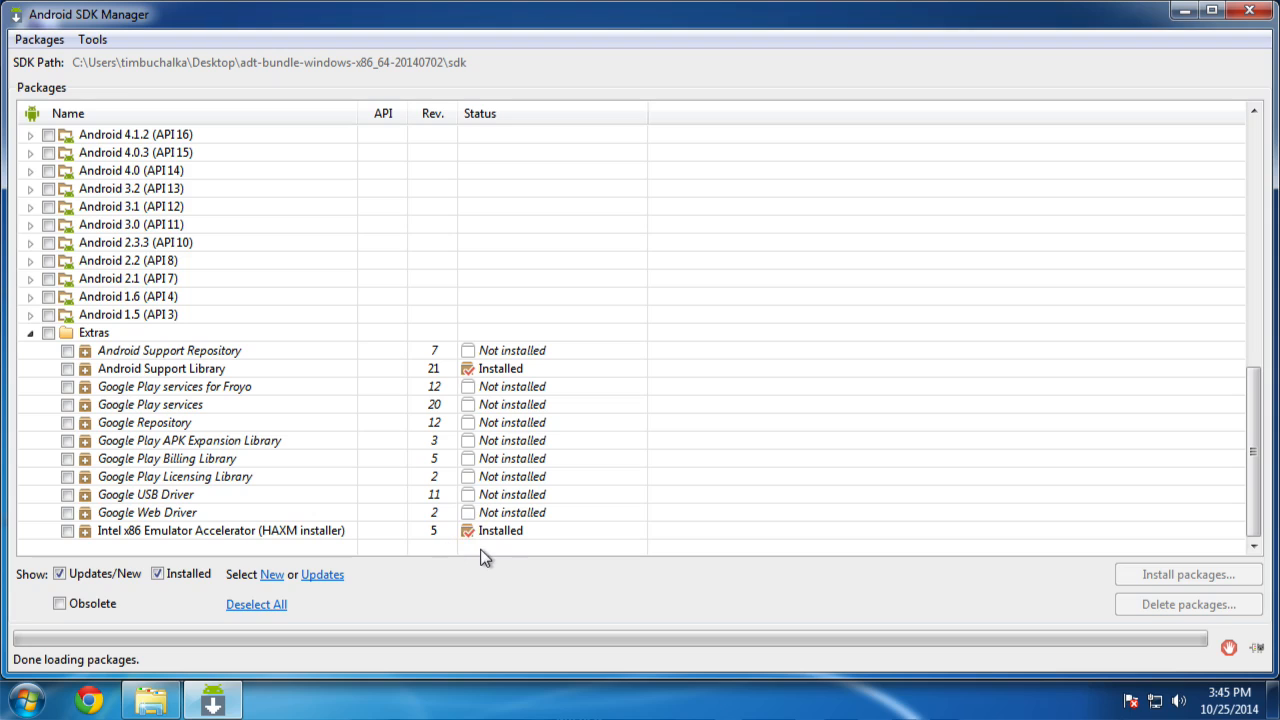
{"action": "left_click", "coordinate": [1252, 12]}
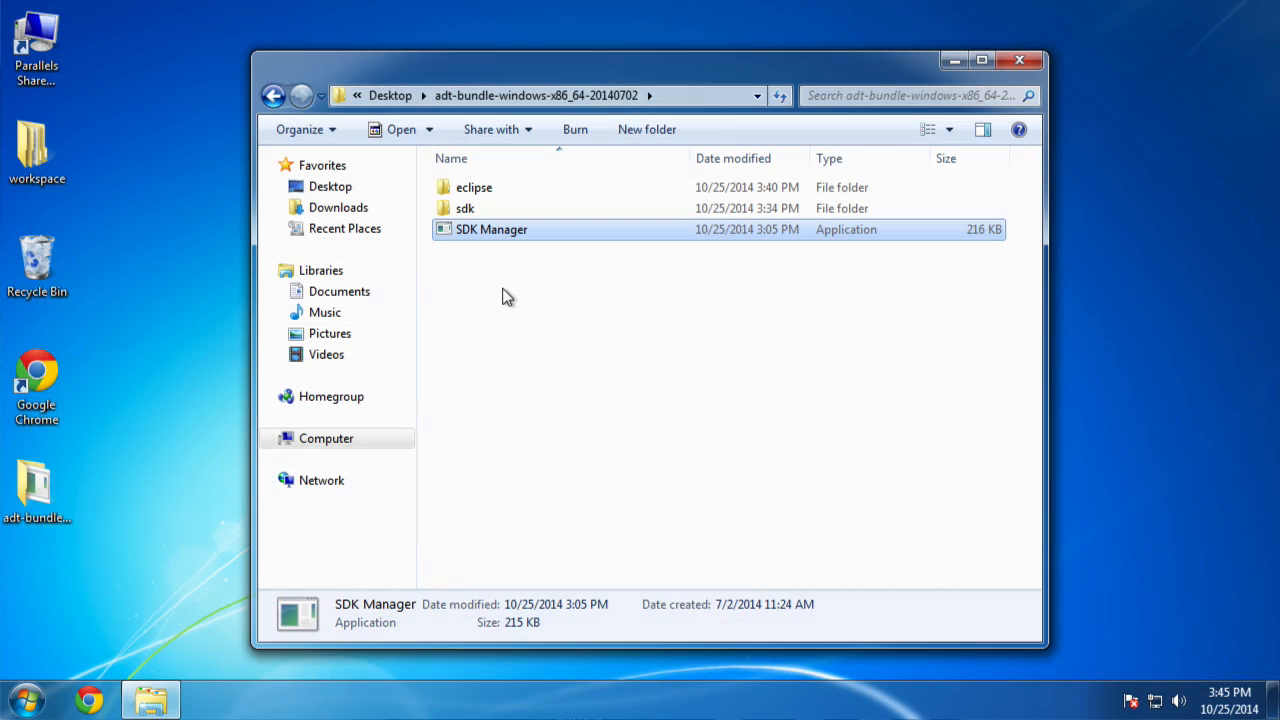
Browse the adt-bundle folder to sdk, extras, intel, Hardware_Accelerated_Execution_Manager.
{"action": "left_click", "coordinate": [505, 298]}
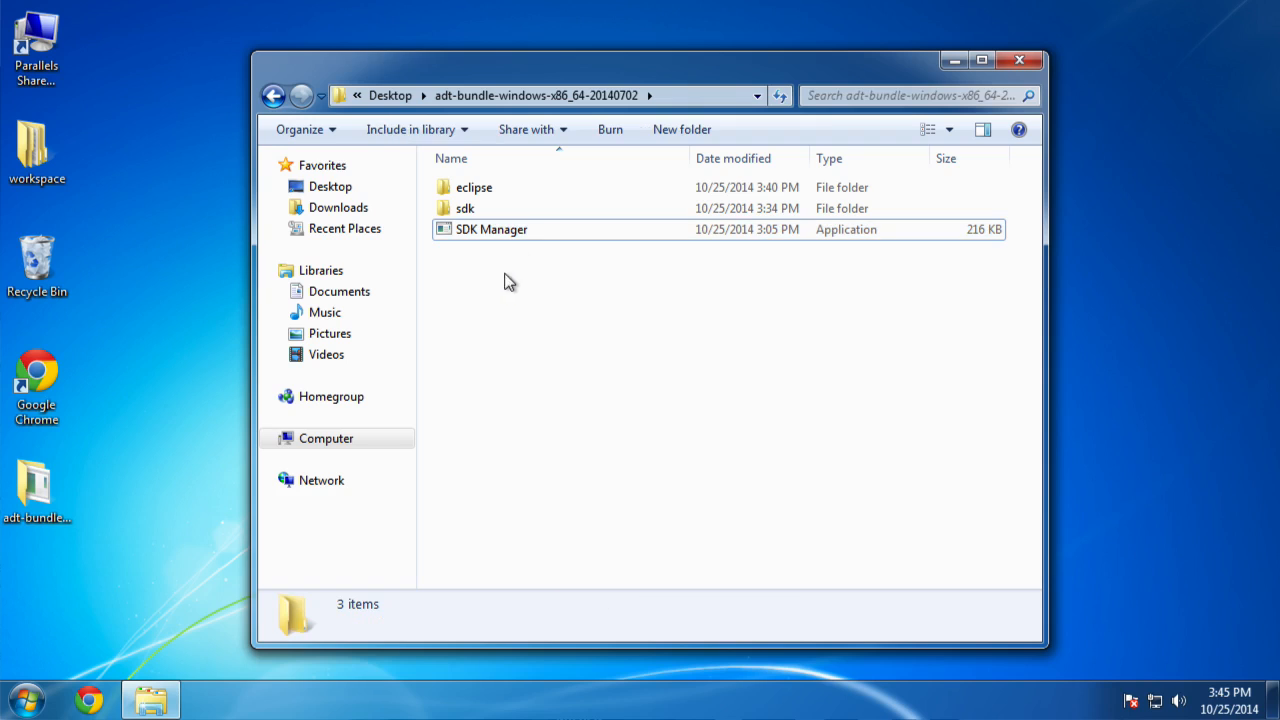
{"action": "left_click", "coordinate": [385, 100]}
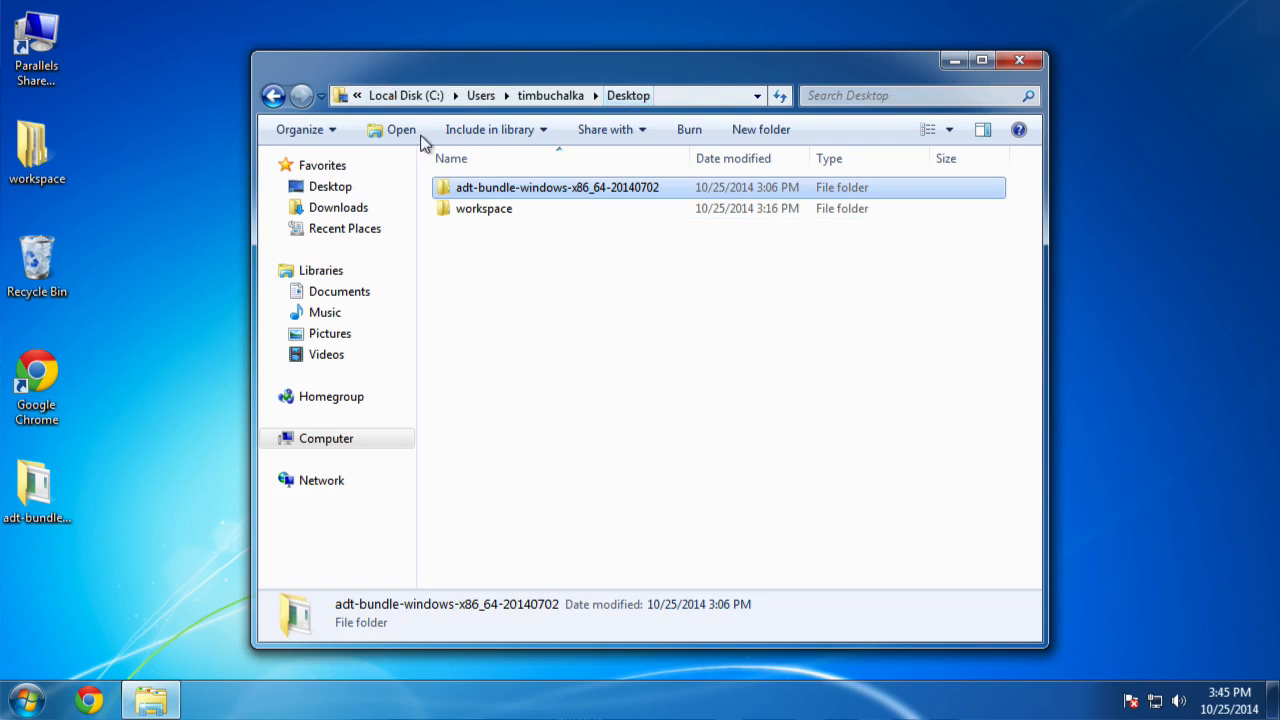
{"action": "left_click", "coordinate": [580, 277]}
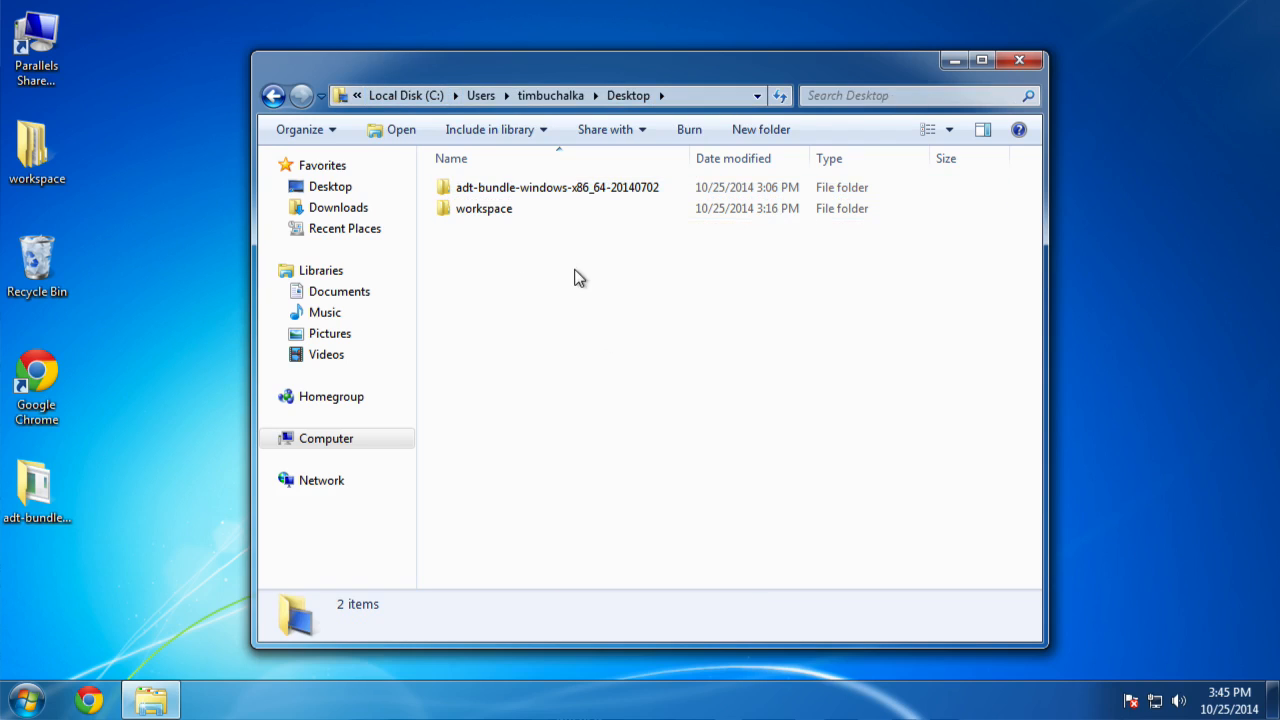
{"action": "double_click", "coordinate": [535, 197]}
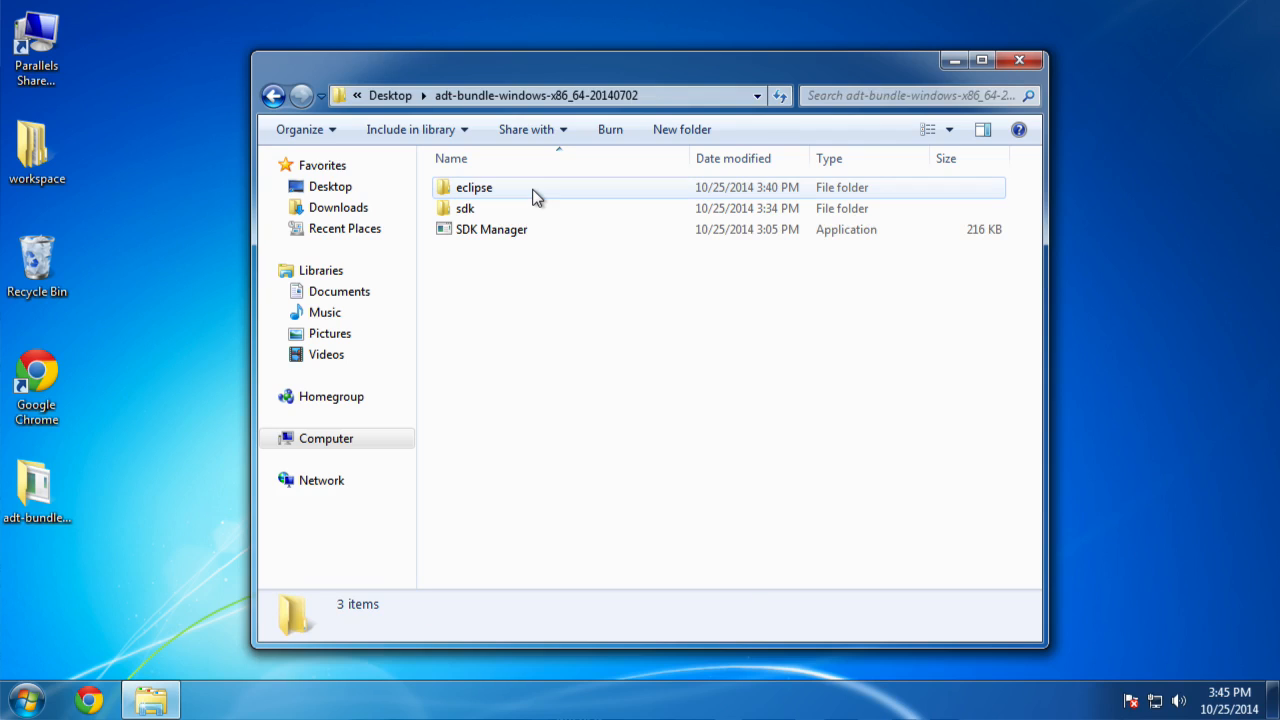
{"action": "double_click", "coordinate": [466, 212]}
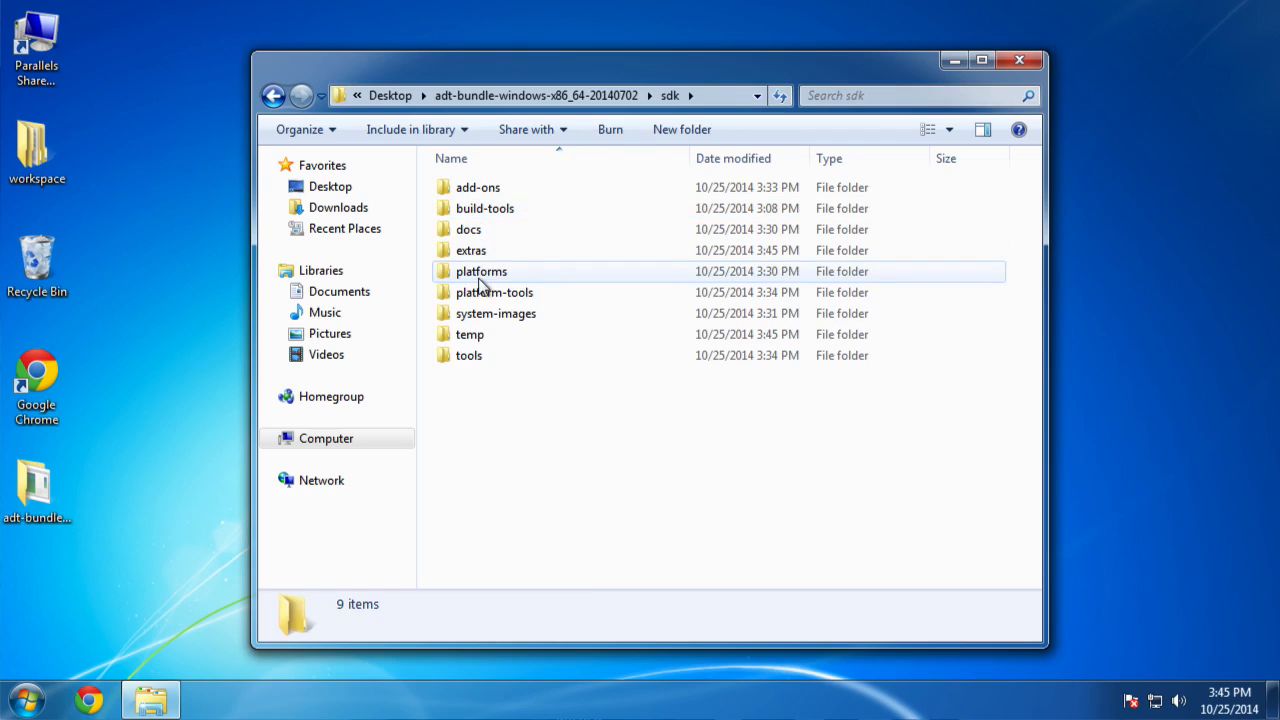
{"action": "double_click", "coordinate": [478, 258]}
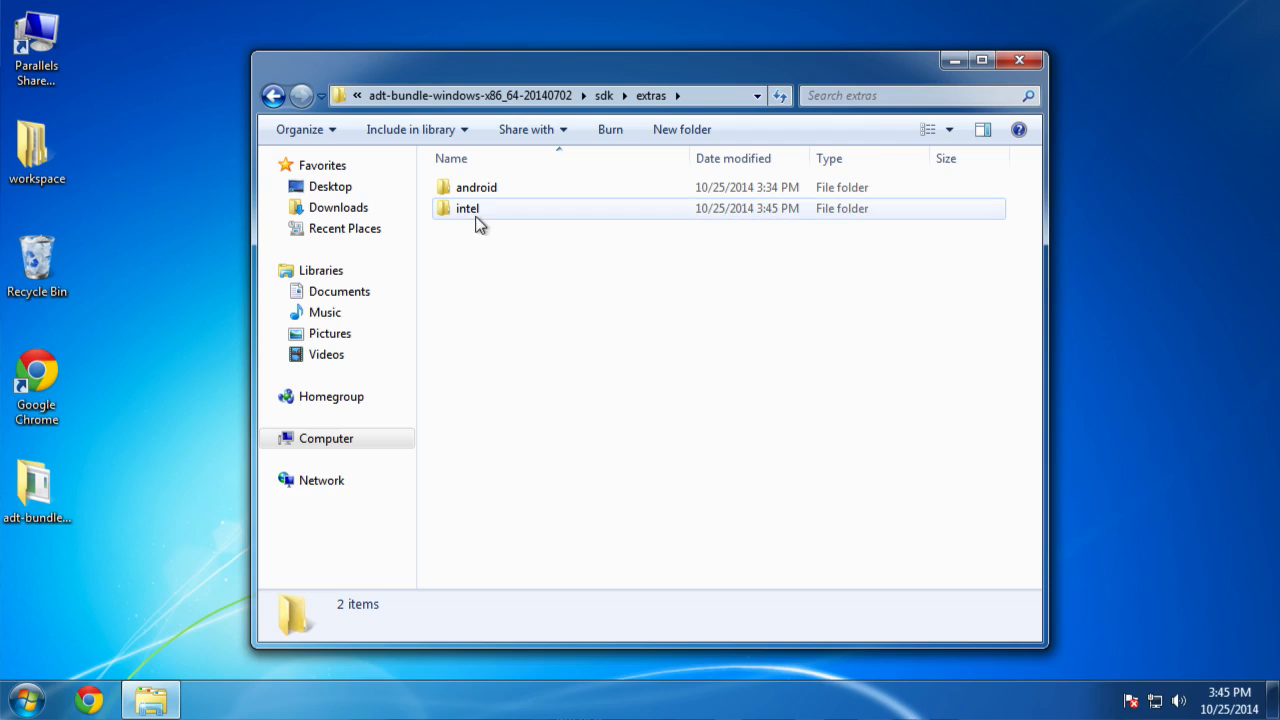
{"action": "double_click", "coordinate": [470, 218]}
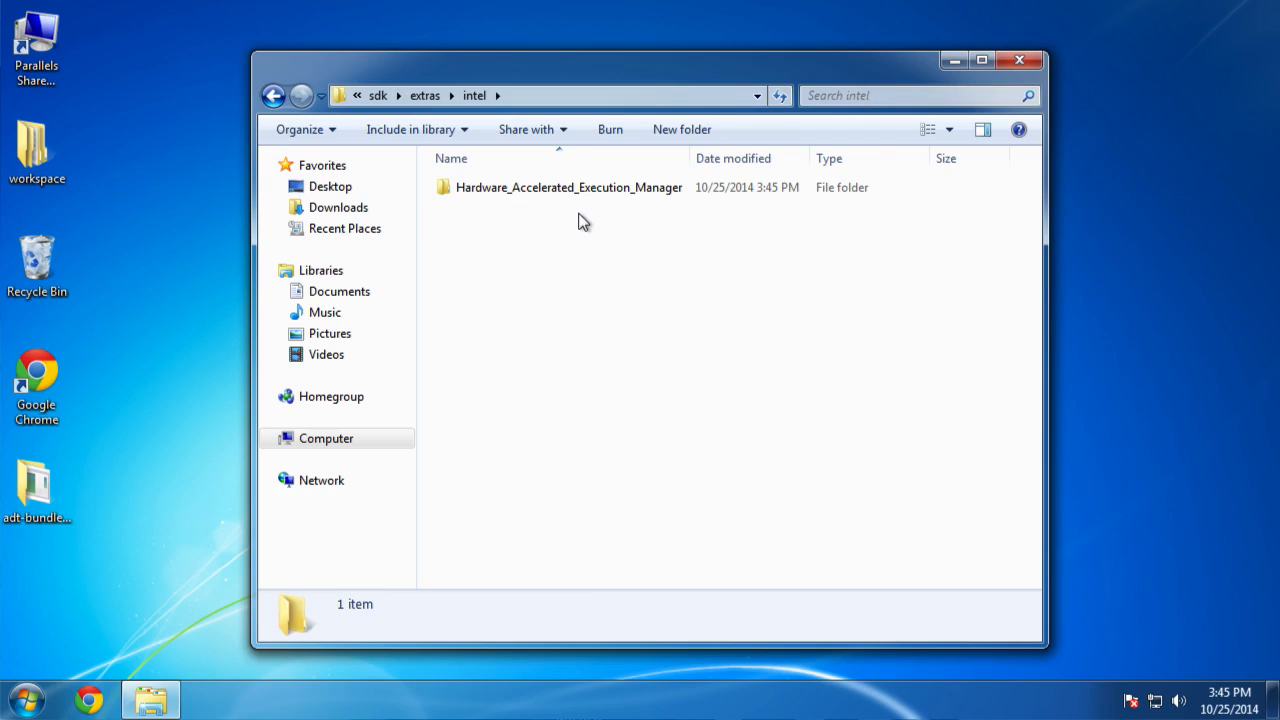
{"action": "double_click", "coordinate": [500, 190]}
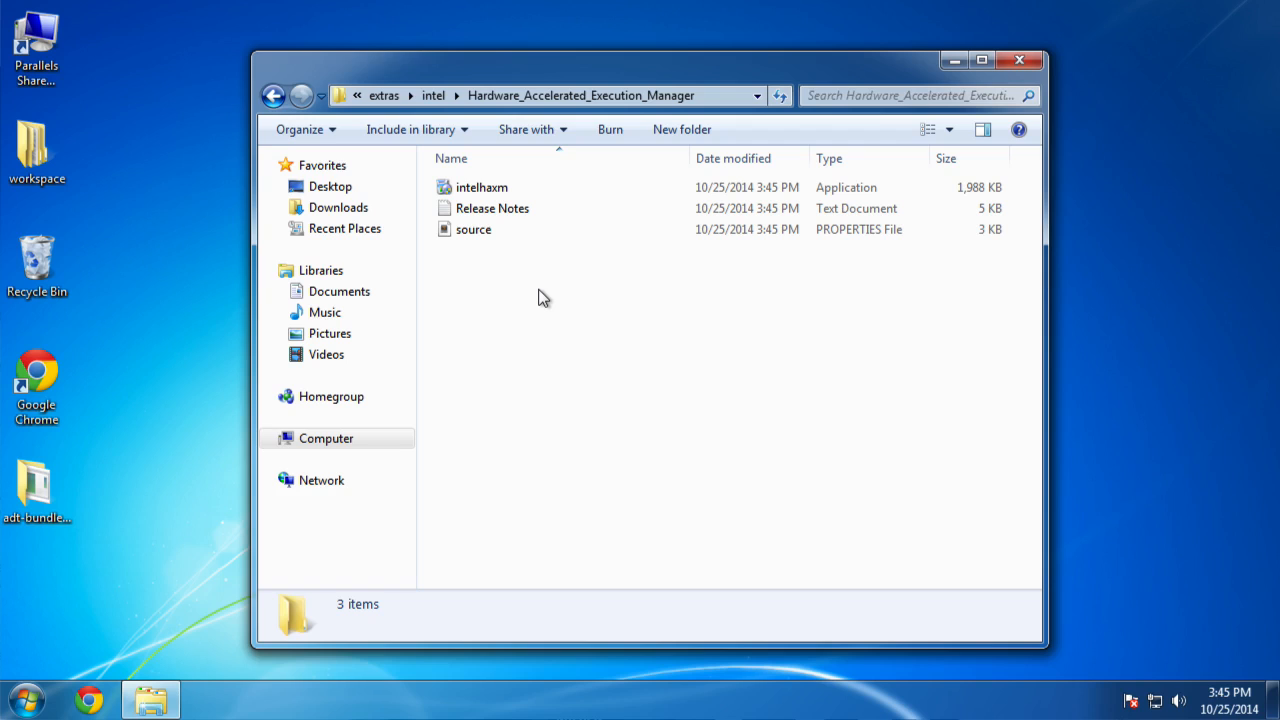
Try to install HAXM with the intelhaxm application, allowing it to make changes, and exit the setup wizard.
{"action": "double_click", "coordinate": [497, 192]}
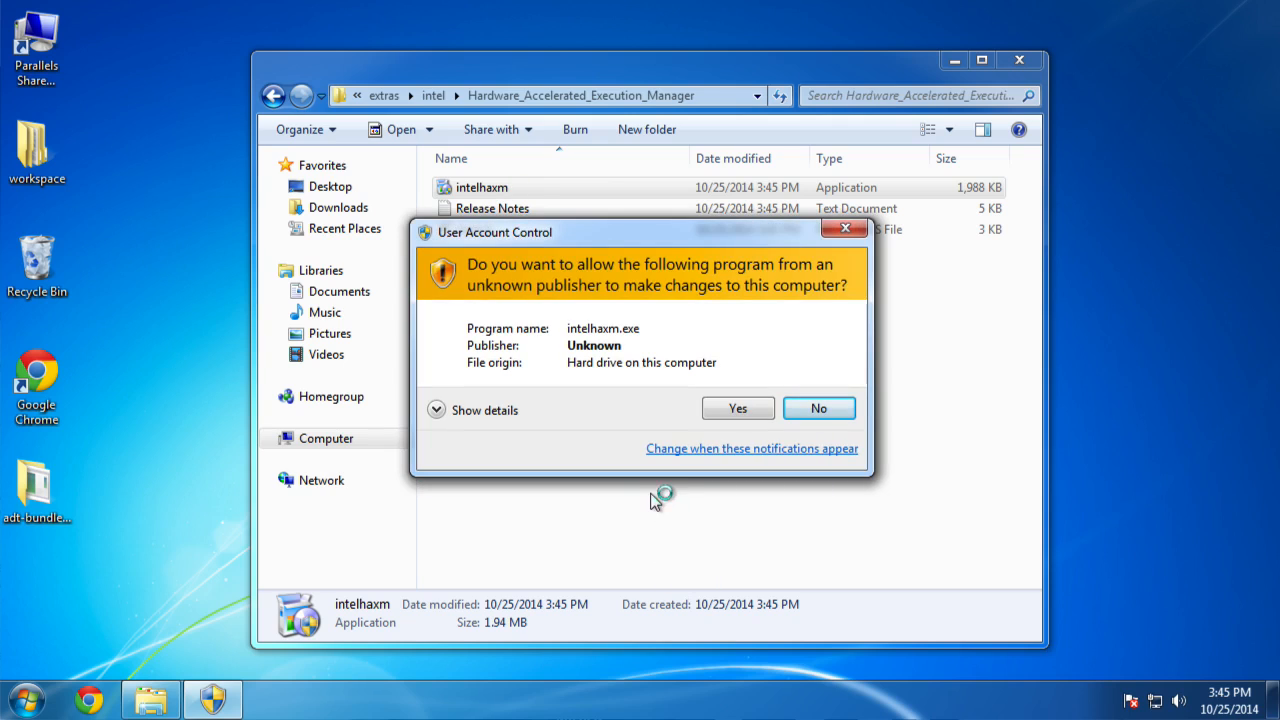
{"action": "left_click", "coordinate": [738, 409]}
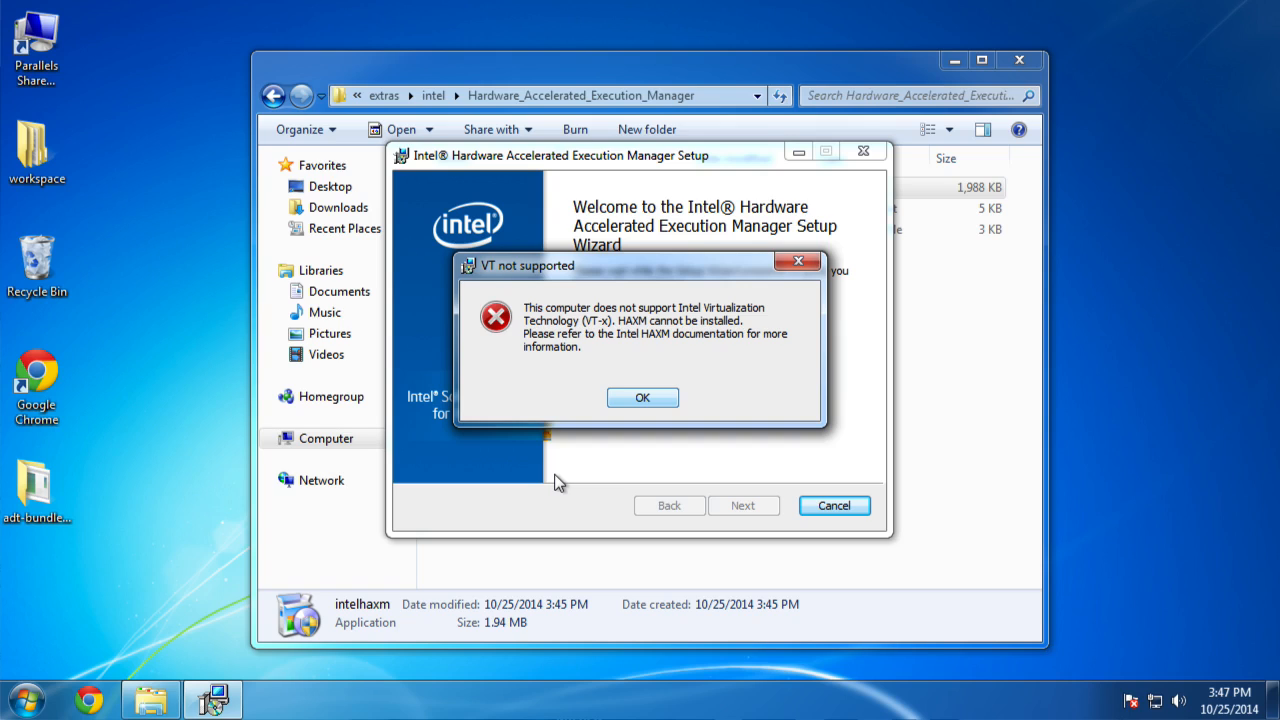
{"action": "left_click", "coordinate": [641, 400]}
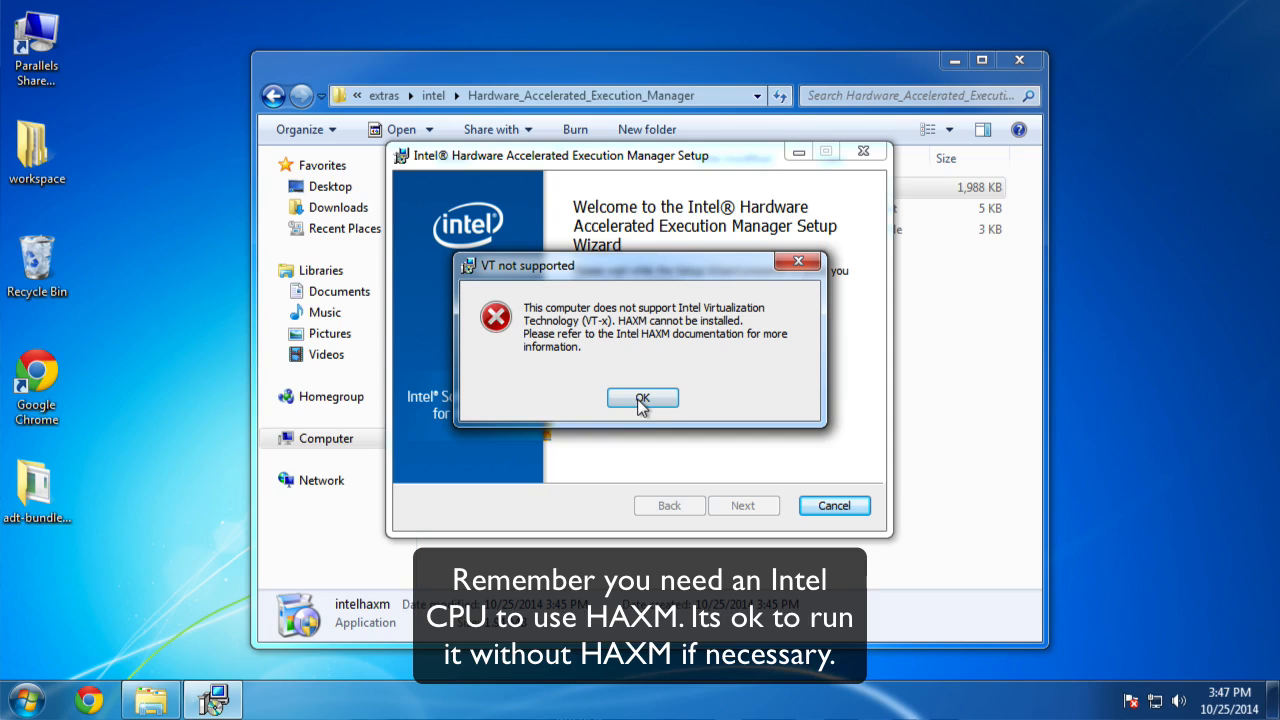
{"action": "left_click", "coordinate": [641, 400]}
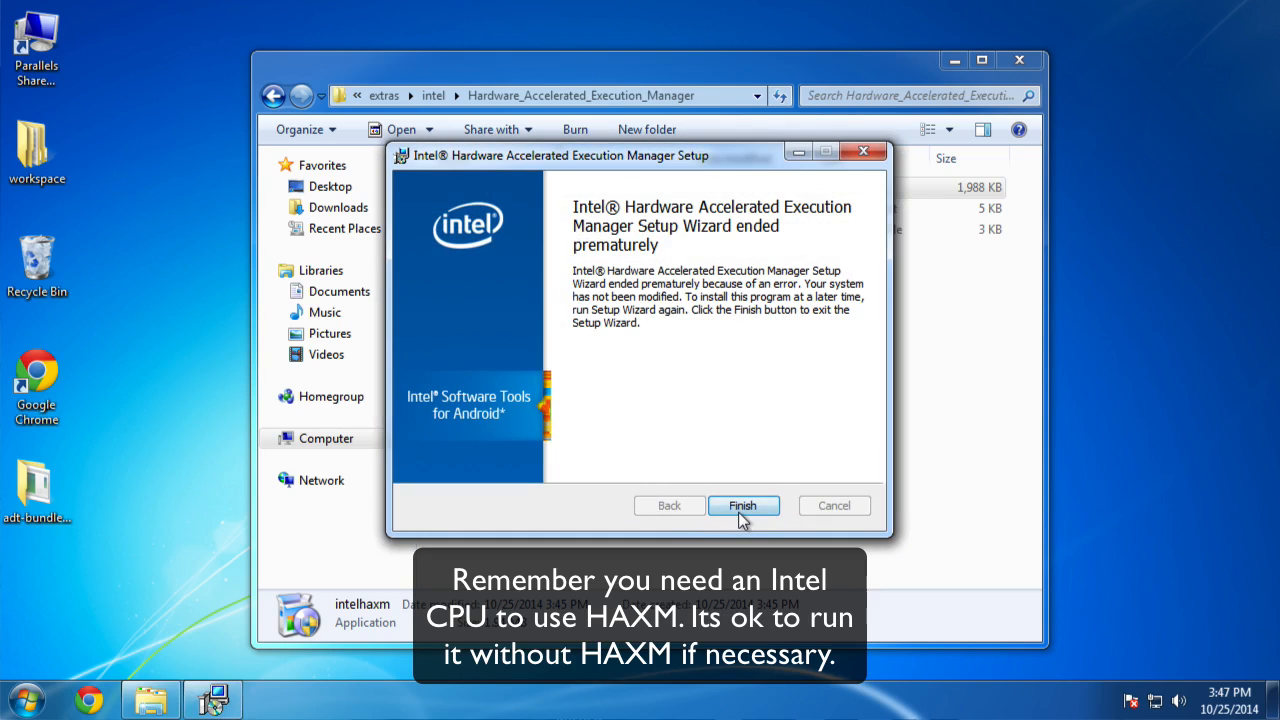
{"action": "left_click", "coordinate": [741, 507]}
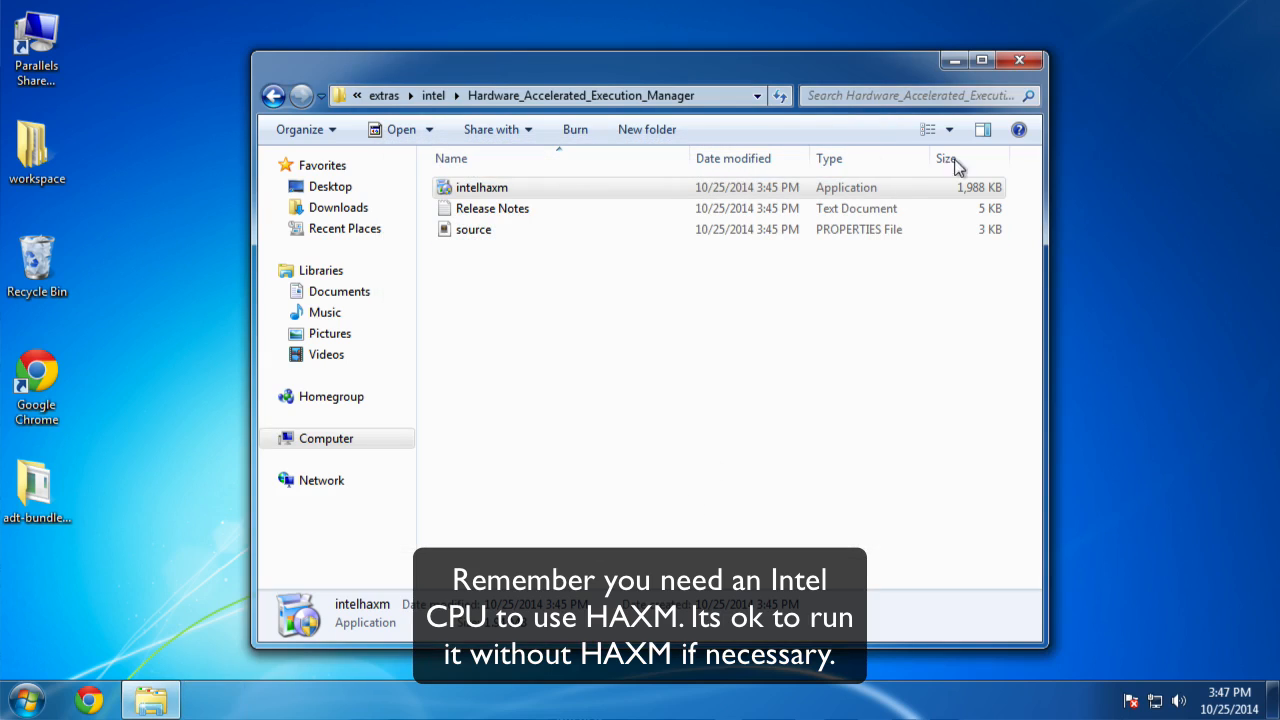
Launch the eclipse application from the adt-bundle's eclipse folder, using the Desktop workspace folder as the workspace.
{"action": "left_click", "coordinate": [386, 96]}
{"action": "left_click", "coordinate": [400, 96]}
{"action": "left_click", "coordinate": [397, 96]}
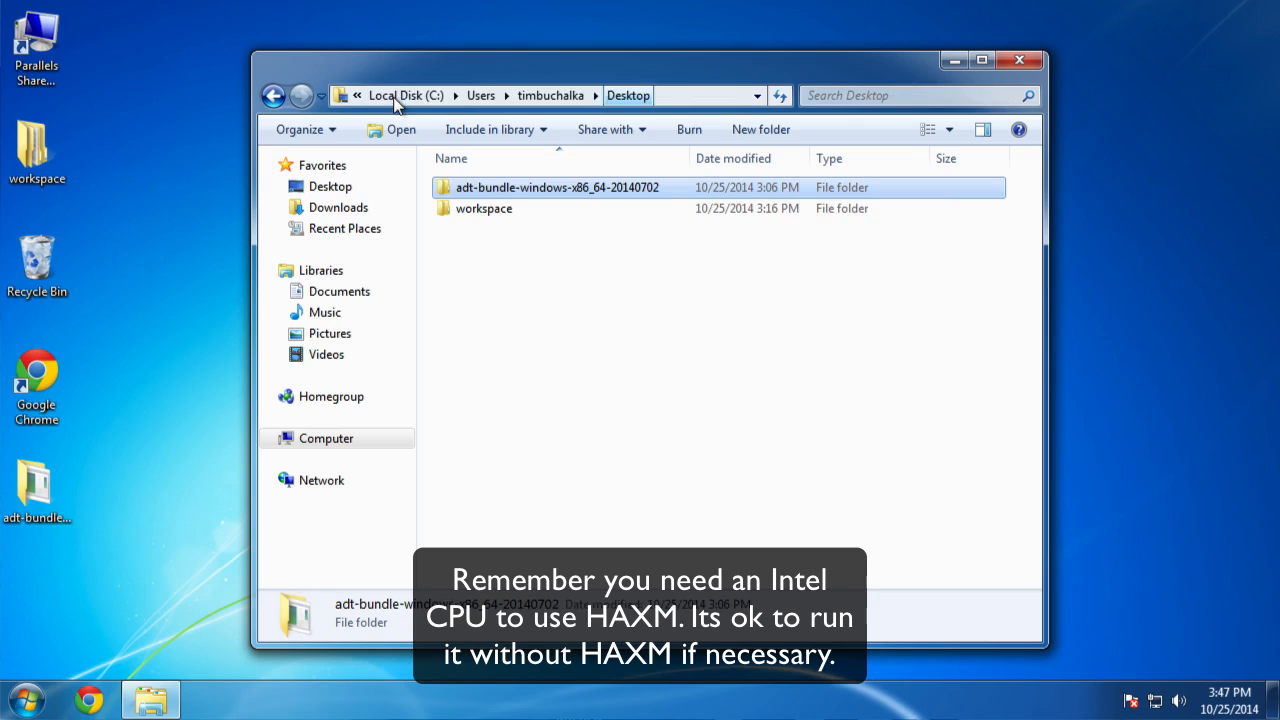
{"action": "double_click", "coordinate": [512, 195]}
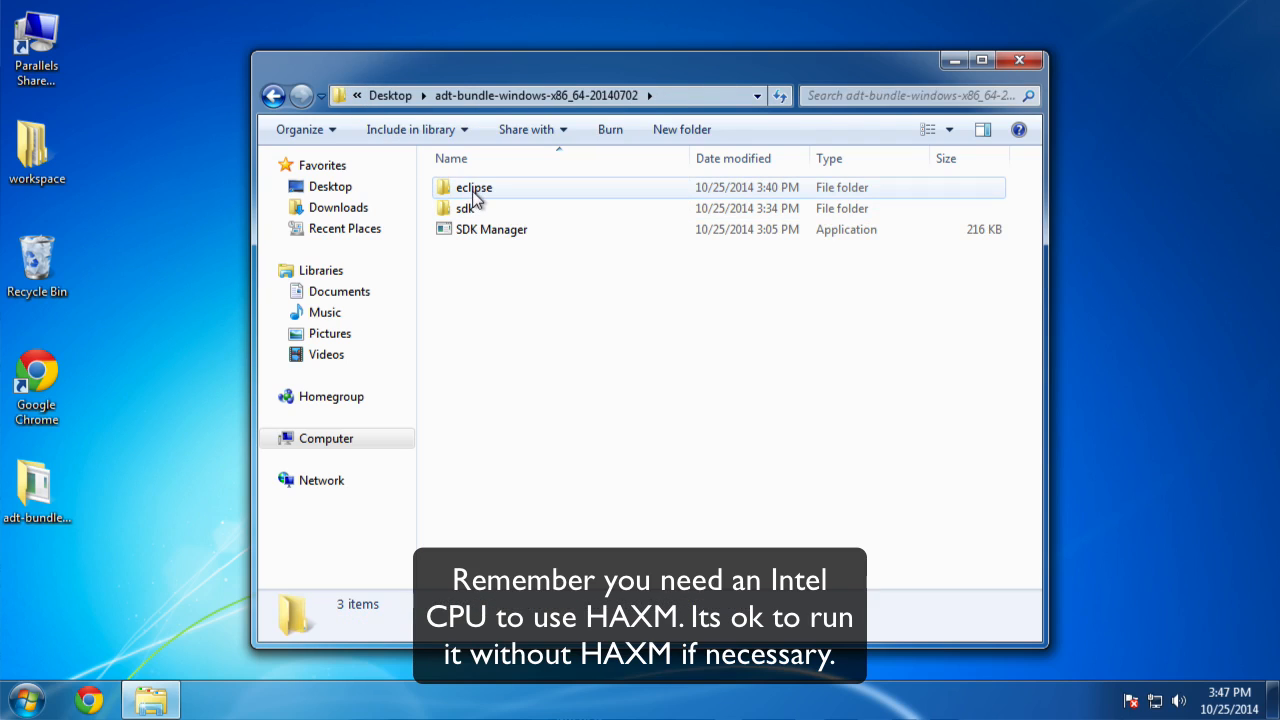
{"action": "double_click", "coordinate": [476, 192]}
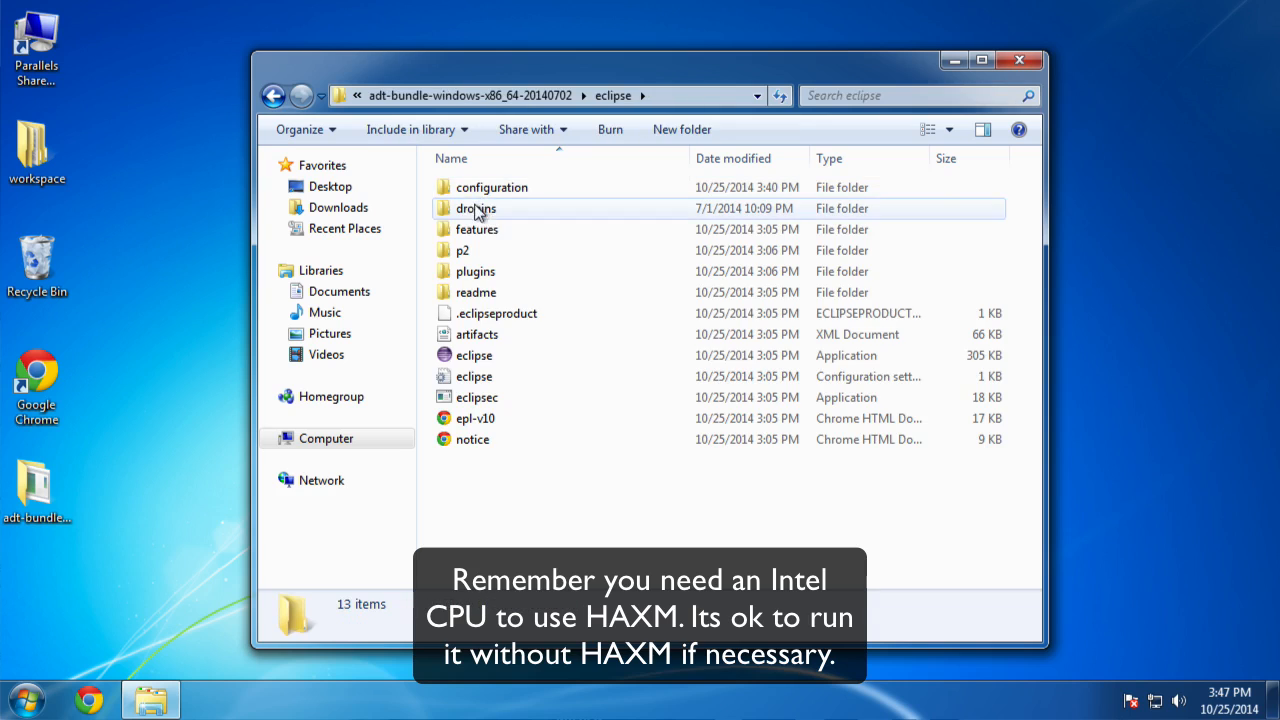
{"action": "double_click", "coordinate": [472, 358]}
{"action": "left_click", "coordinate": [690, 364]}
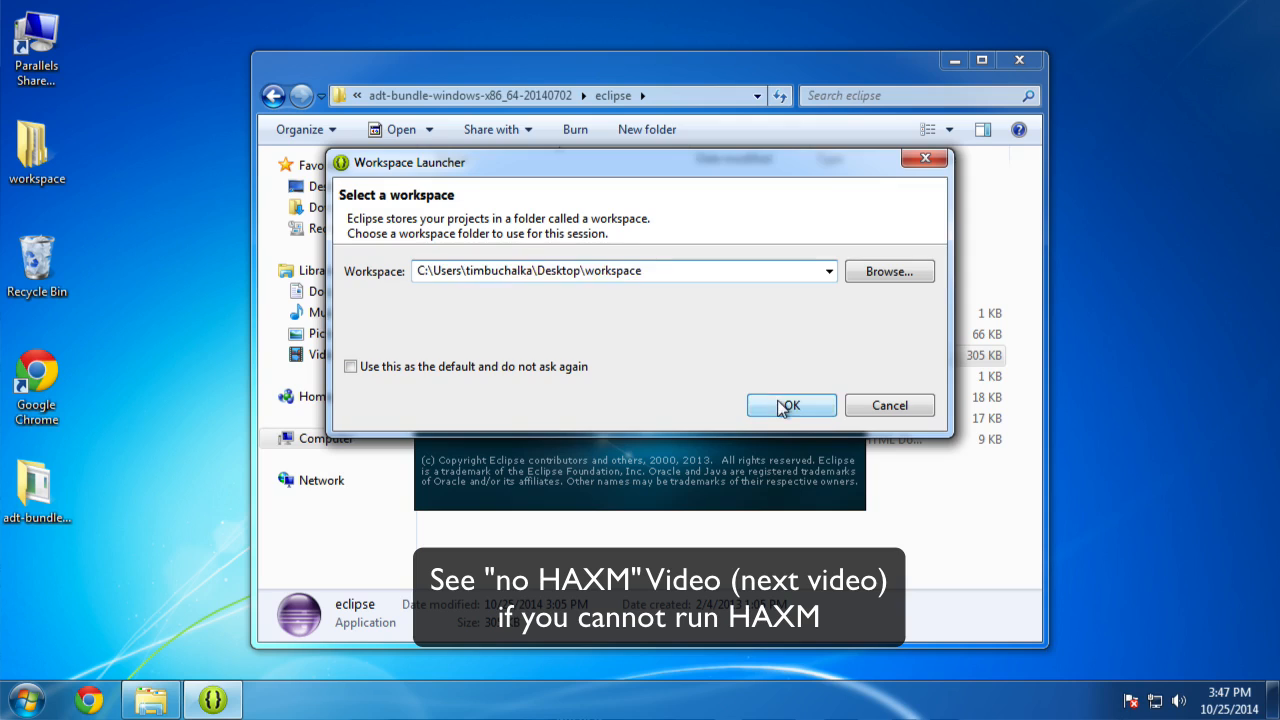
{"action": "left_click", "coordinate": [785, 406]}
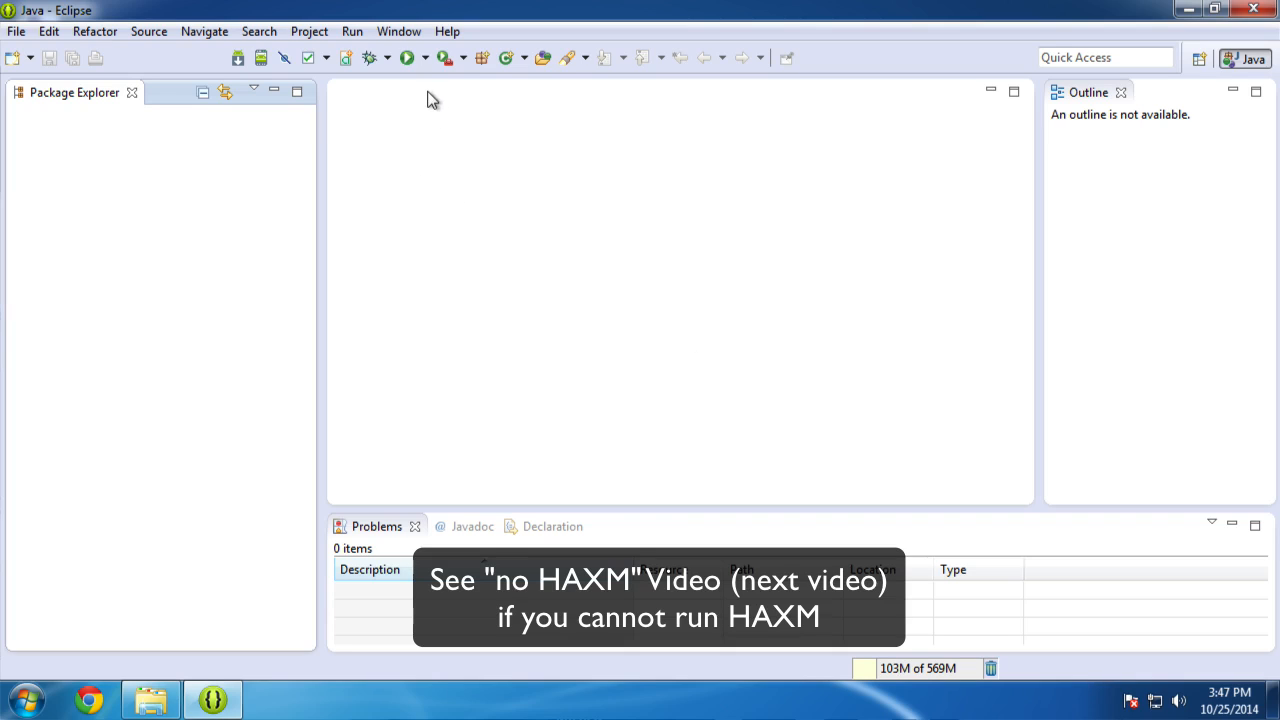
Open the Android Virtual Device Manager and maximize its window.
{"action": "left_click", "coordinate": [390, 33]}
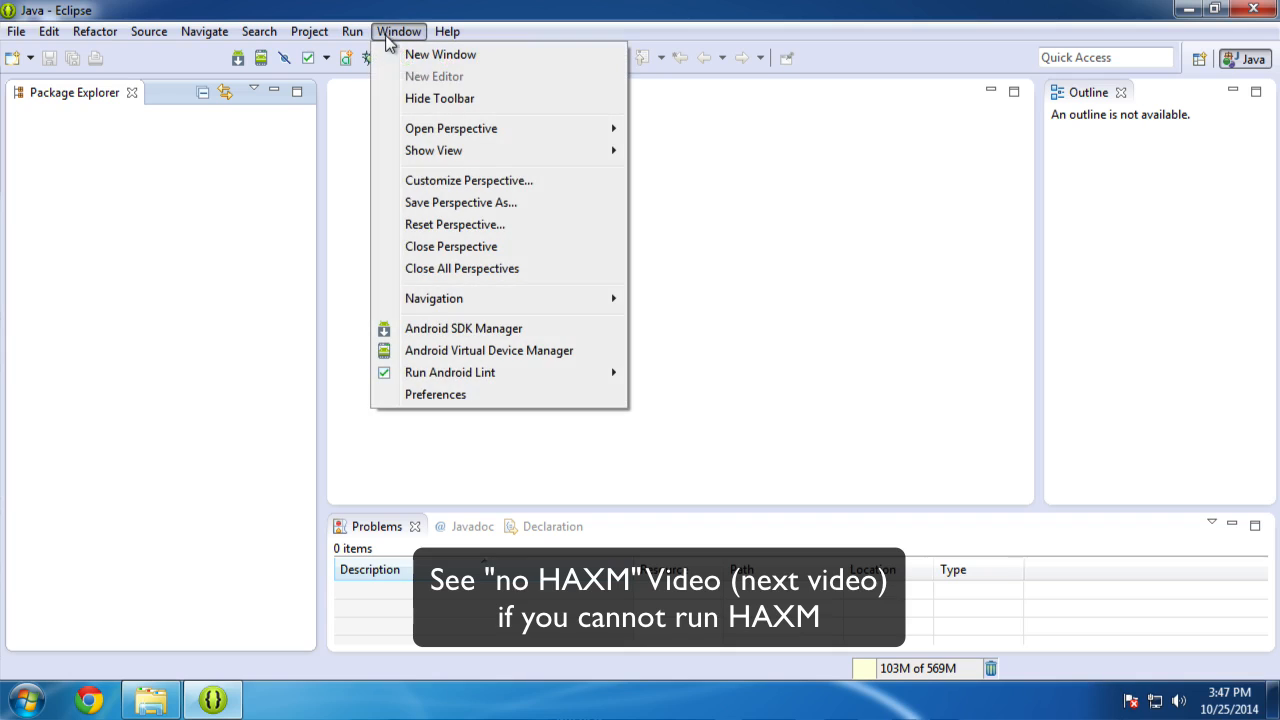
{"action": "left_click", "coordinate": [459, 352]}
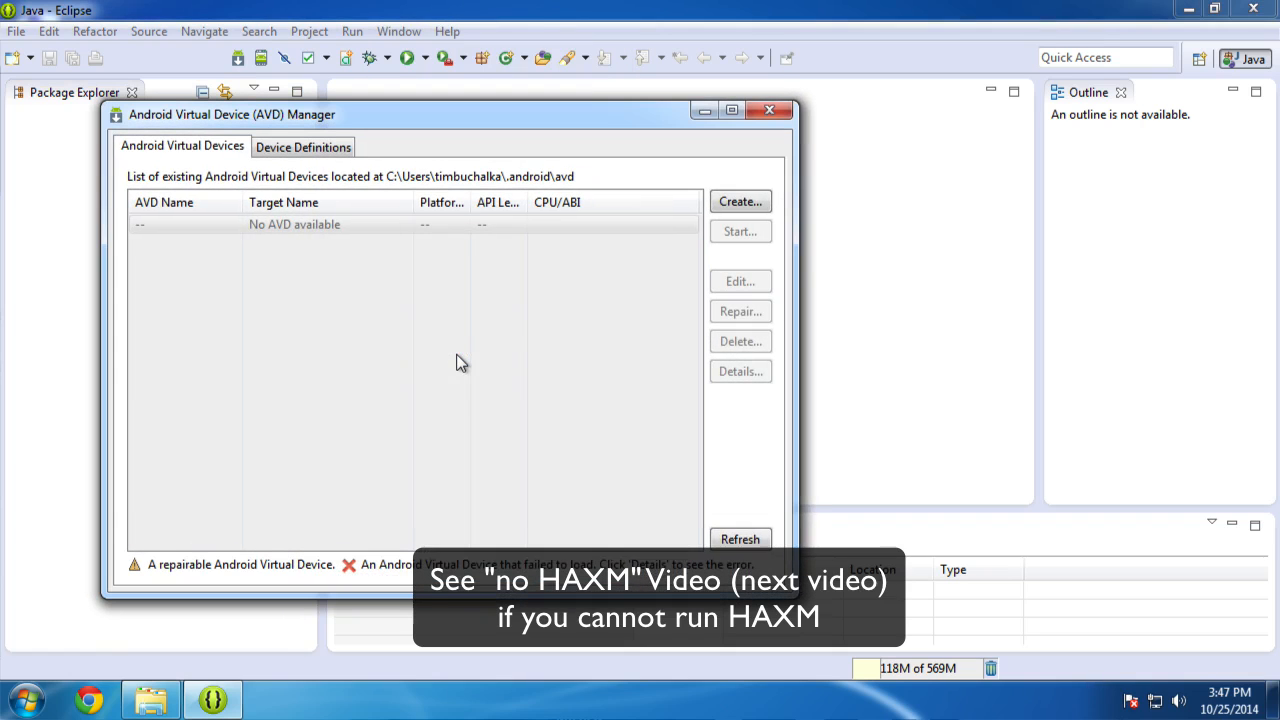
{"action": "left_click", "coordinate": [735, 111]}
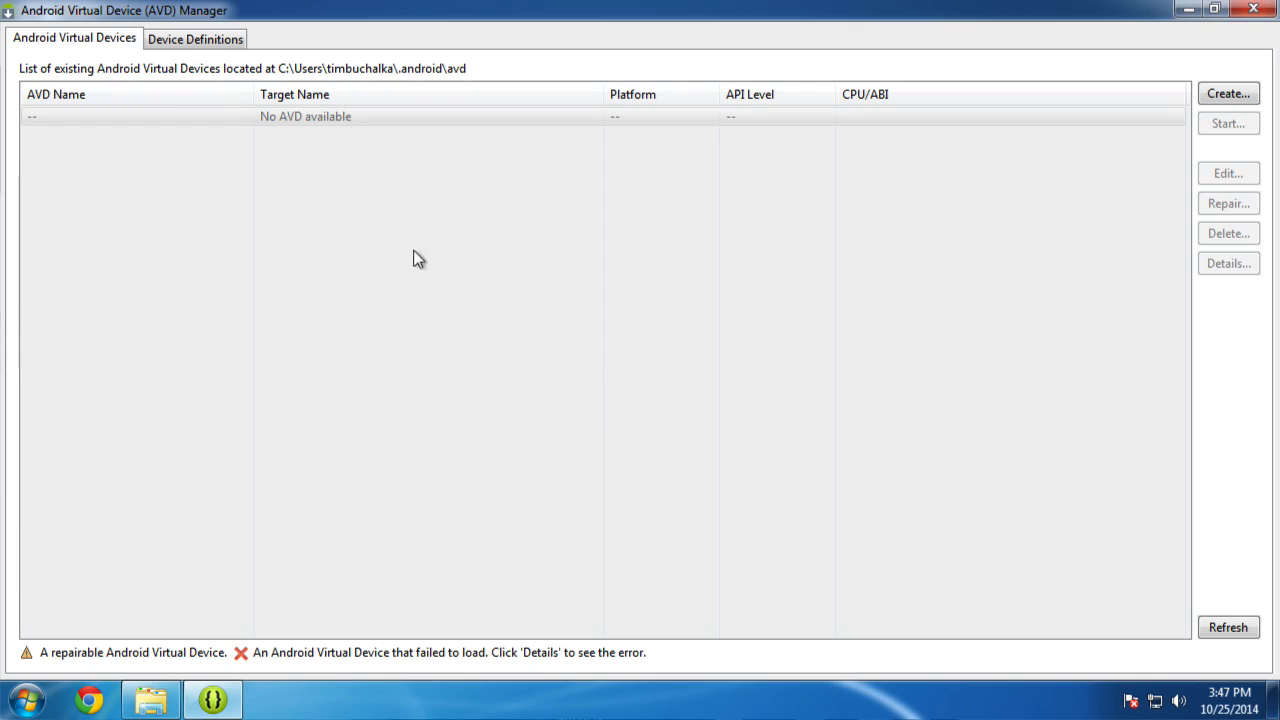
Start creating a new Android virtual device from the Nexus 4 by Google device definition.
{"action": "left_click", "coordinate": [198, 48]}
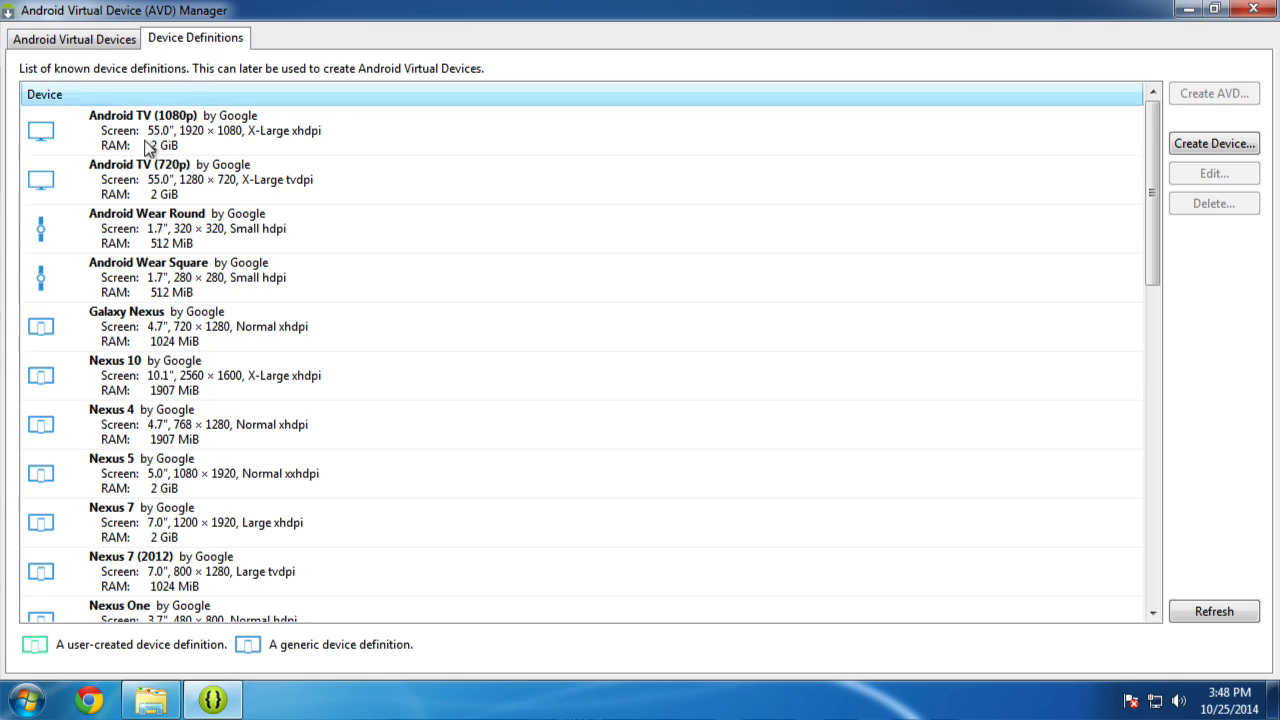
{"action": "left_click", "coordinate": [215, 430]}
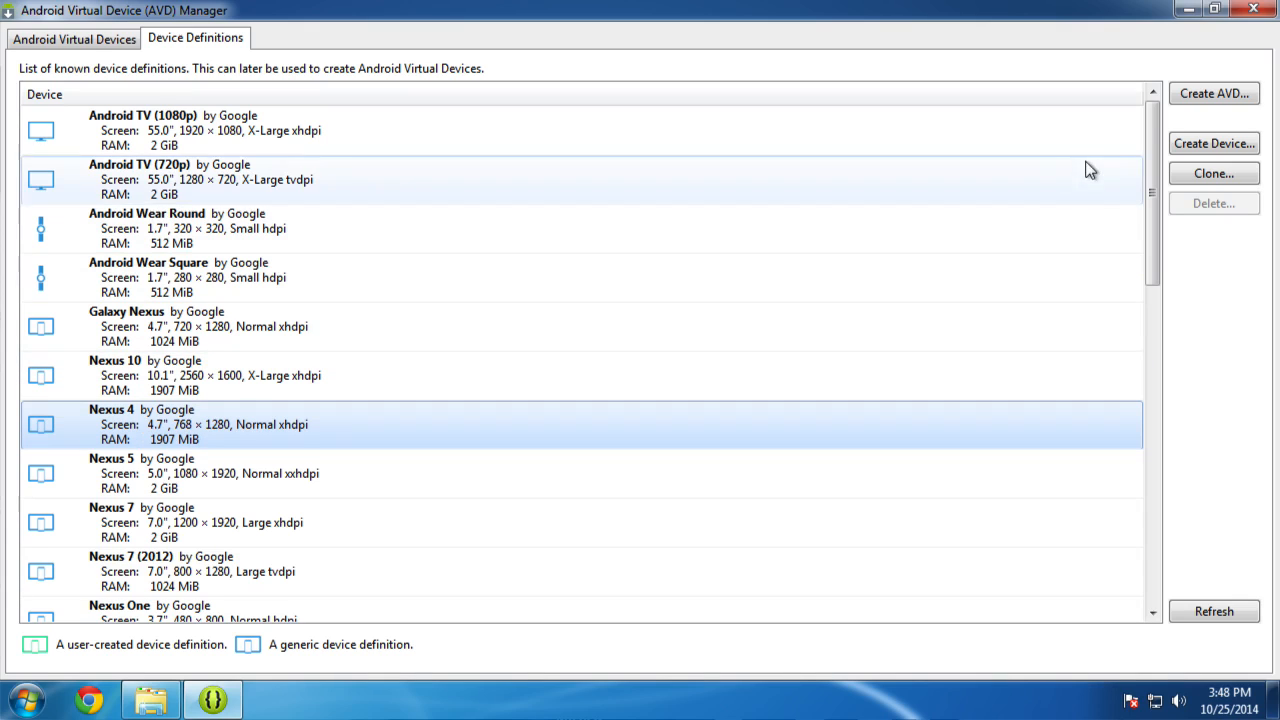
{"action": "left_click", "coordinate": [1204, 94]}
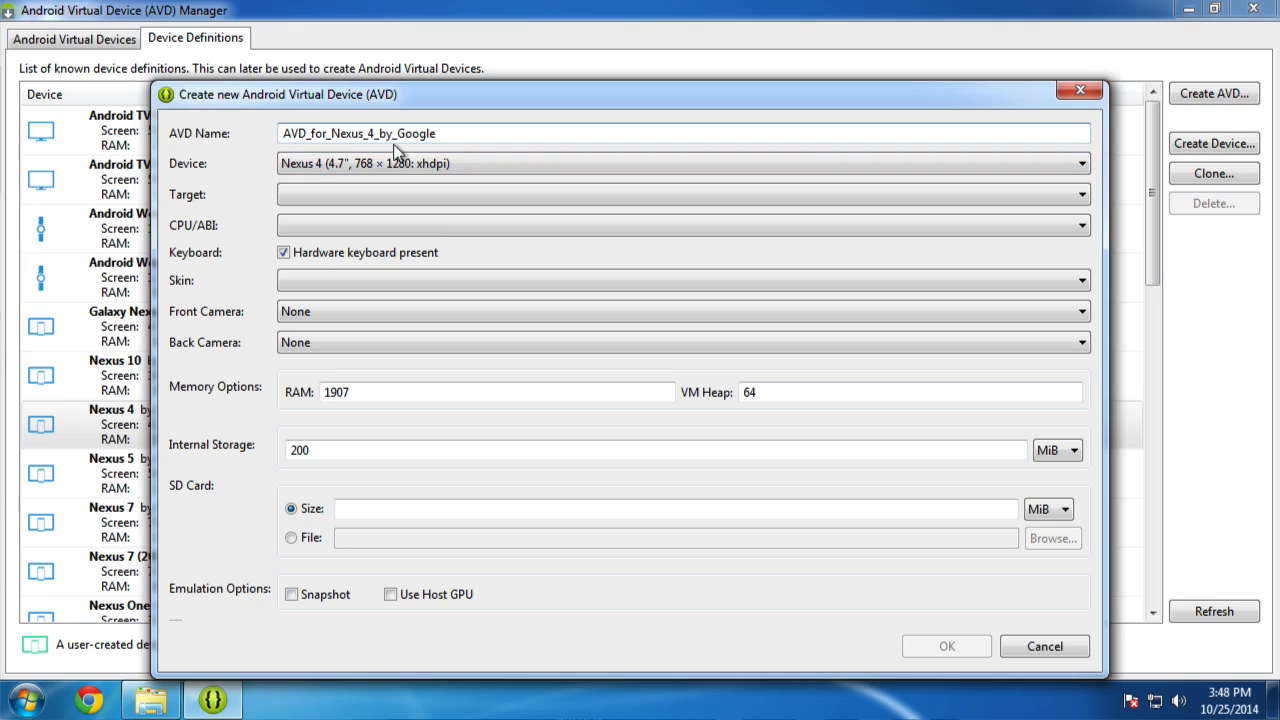
Set the new virtual device's target to Android 5.0 - API Level 21 and its skin to Skin with dynamic hardware controls.
{"action": "left_click", "coordinate": [426, 197]}
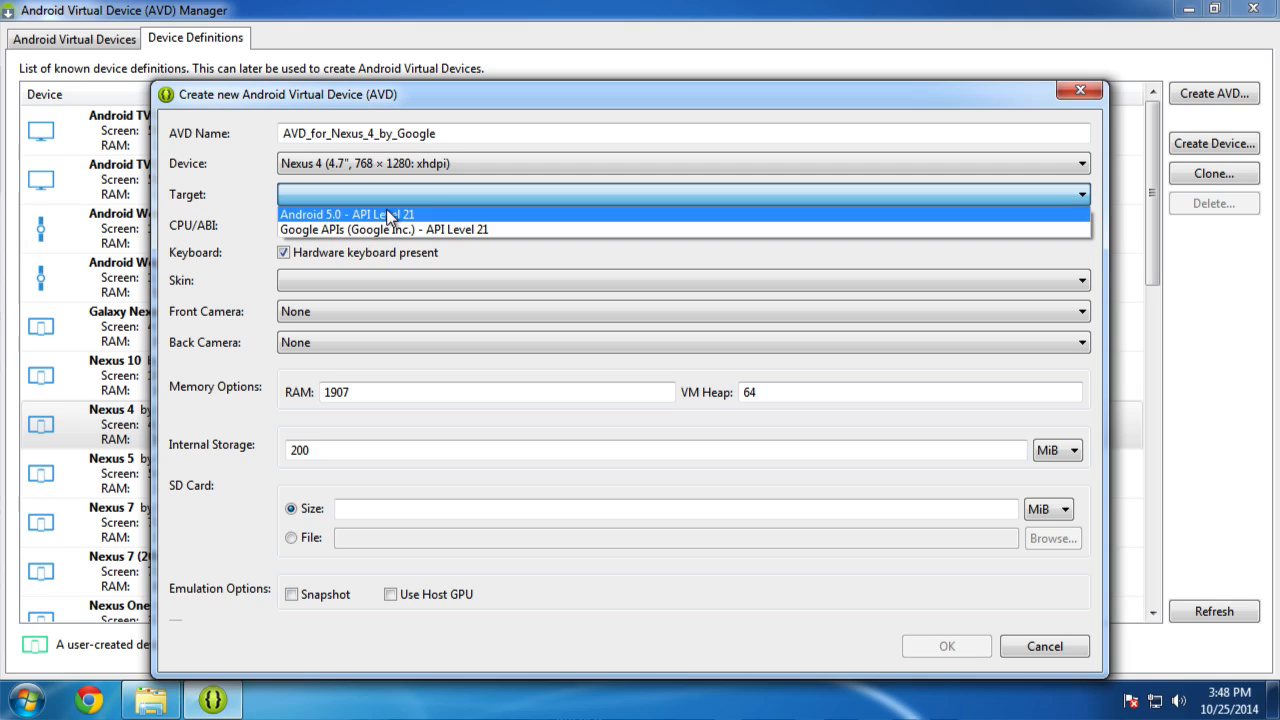
{"action": "left_click", "coordinate": [386, 213]}
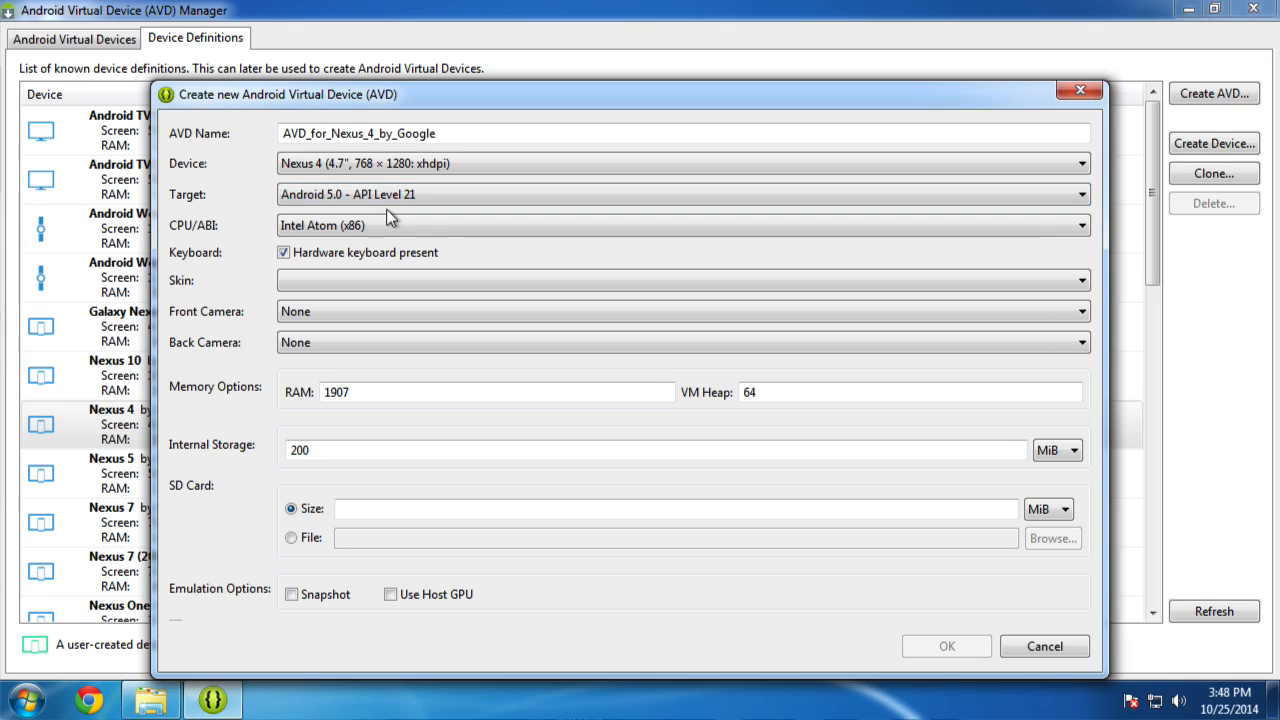
{"action": "left_click", "coordinate": [392, 285]}
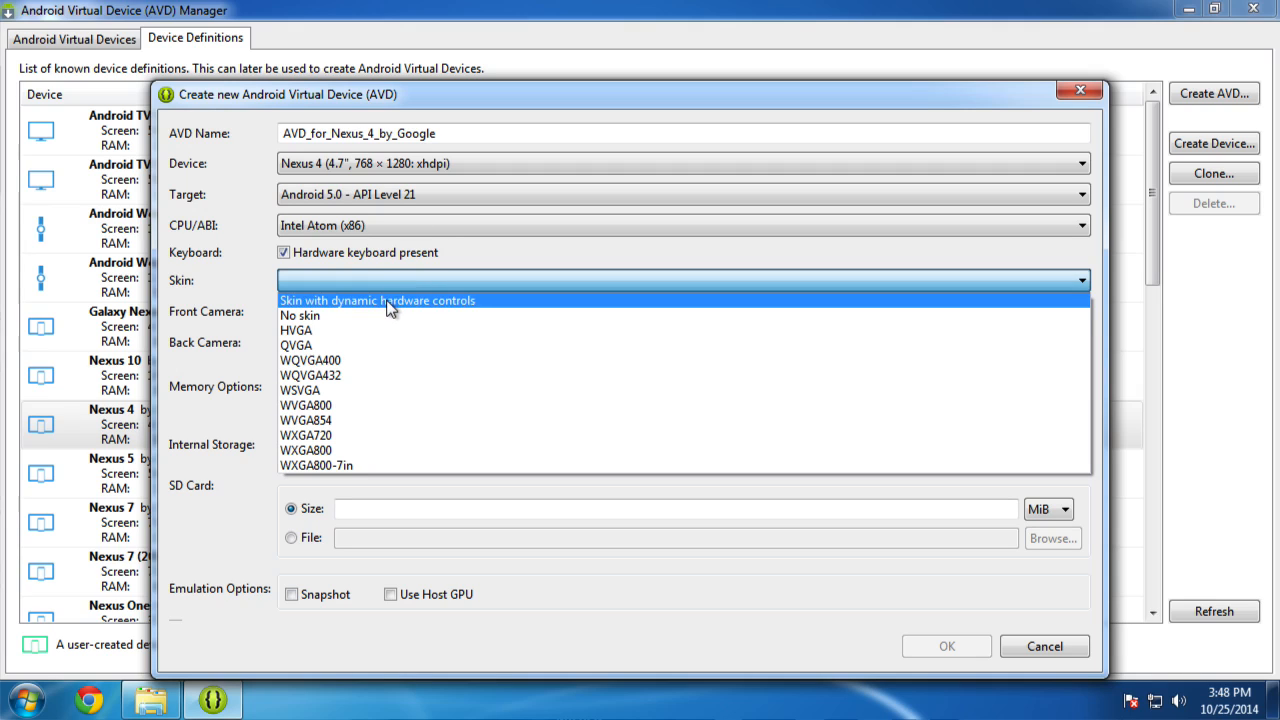
{"action": "left_click", "coordinate": [387, 301]}
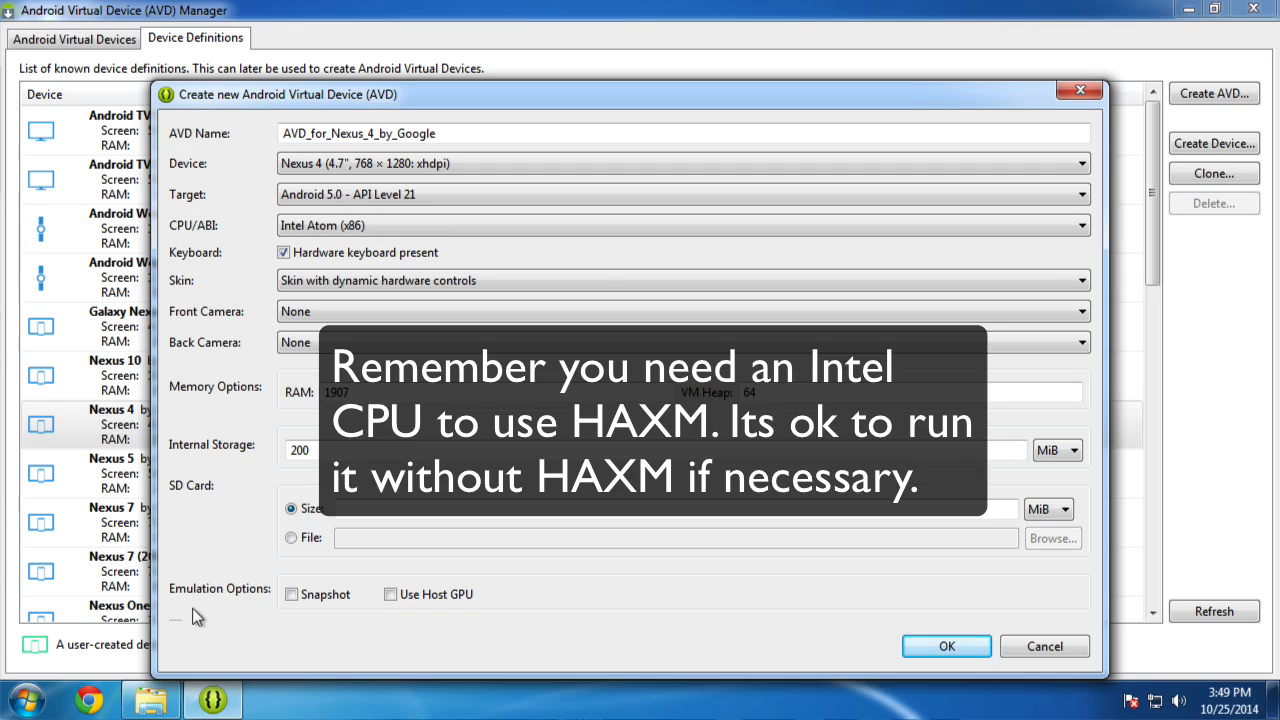
Try out the Use Host GPU emulation option and create the Nexus 4 virtual device.
{"action": "left_click", "coordinate": [390, 598]}
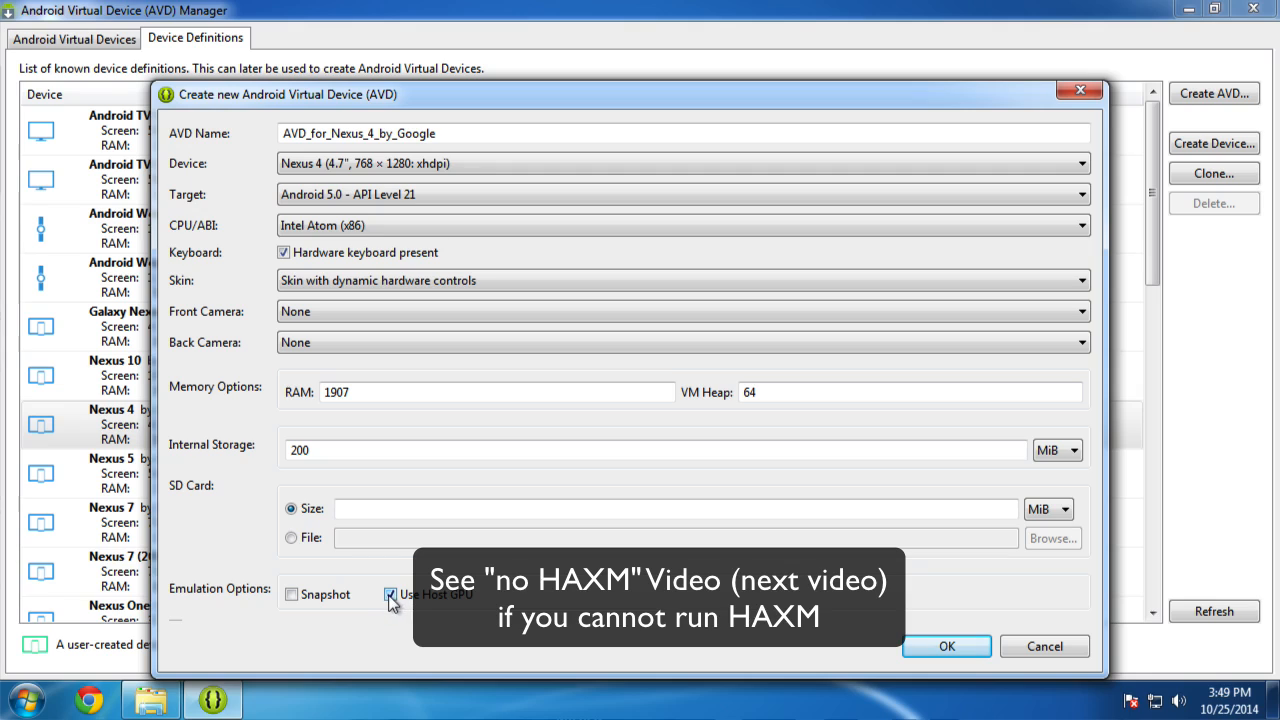
{"action": "left_click", "coordinate": [390, 595]}
{"action": "left_click", "coordinate": [945, 647]}
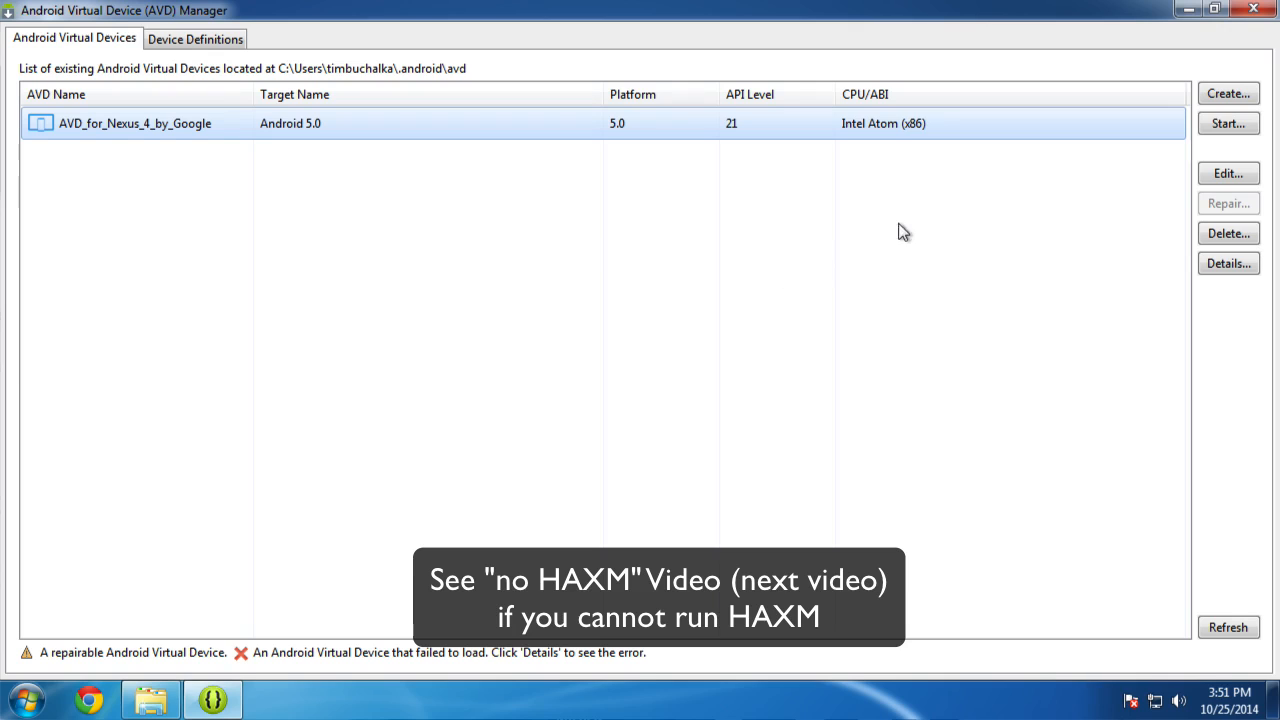
Launch the AVD_for_Nexus_4_by_Google virtual device with the default launch options.
{"action": "left_click", "coordinate": [1226, 122]}
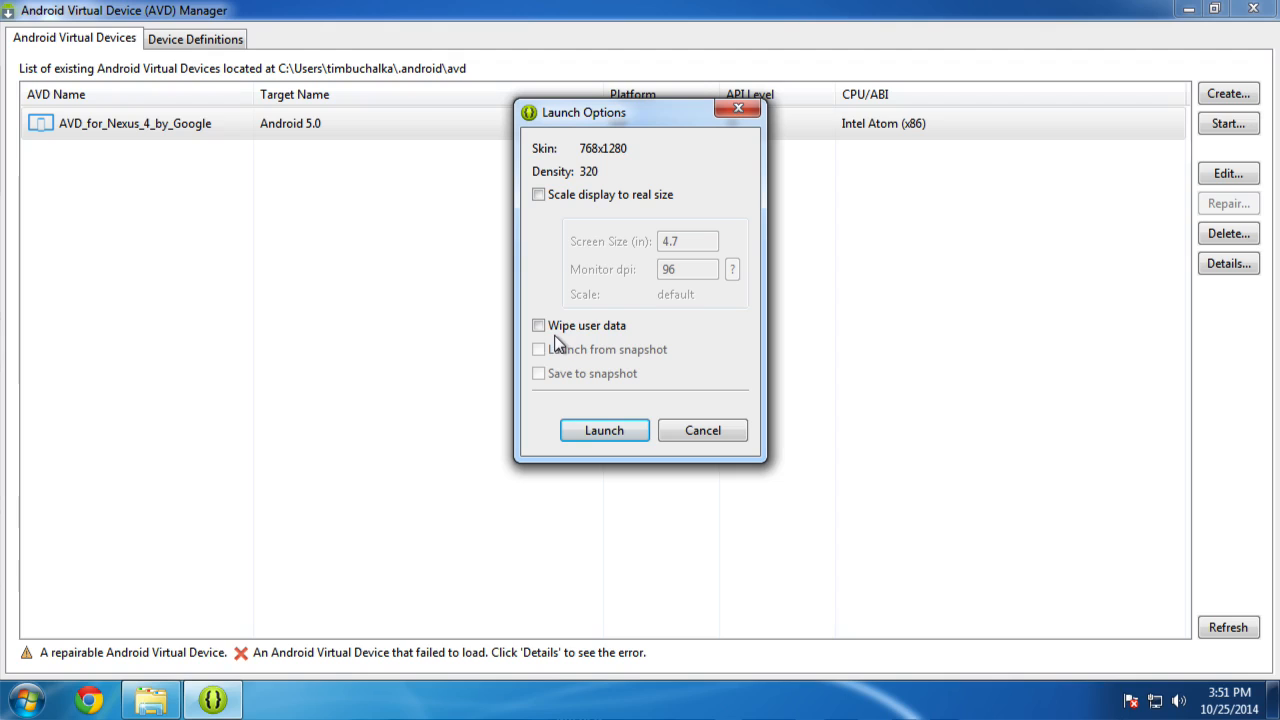
{"action": "left_click", "coordinate": [605, 433]}
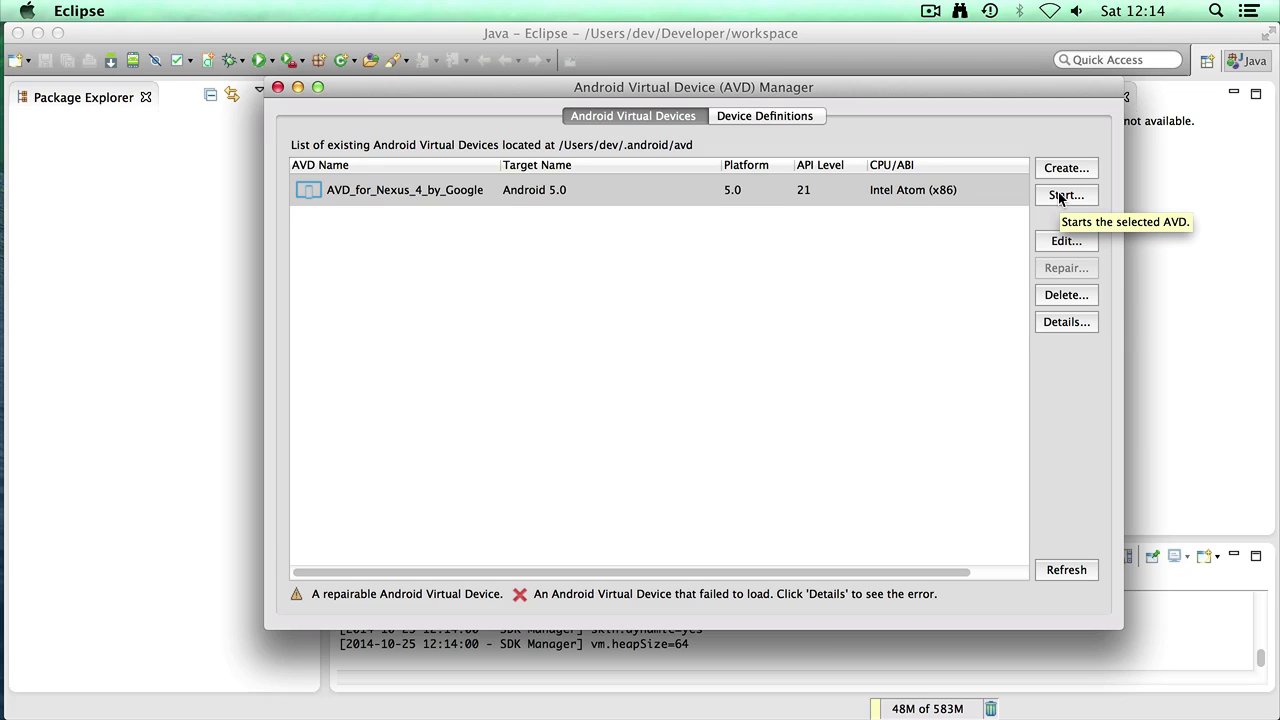
Launch AVD_for_Nexus_4_by_Google from the Mac's Eclipse with Wipe user data left off, and move the emulator window toward the middle of the desktop.
{"action": "left_click", "coordinate": [1059, 197]}
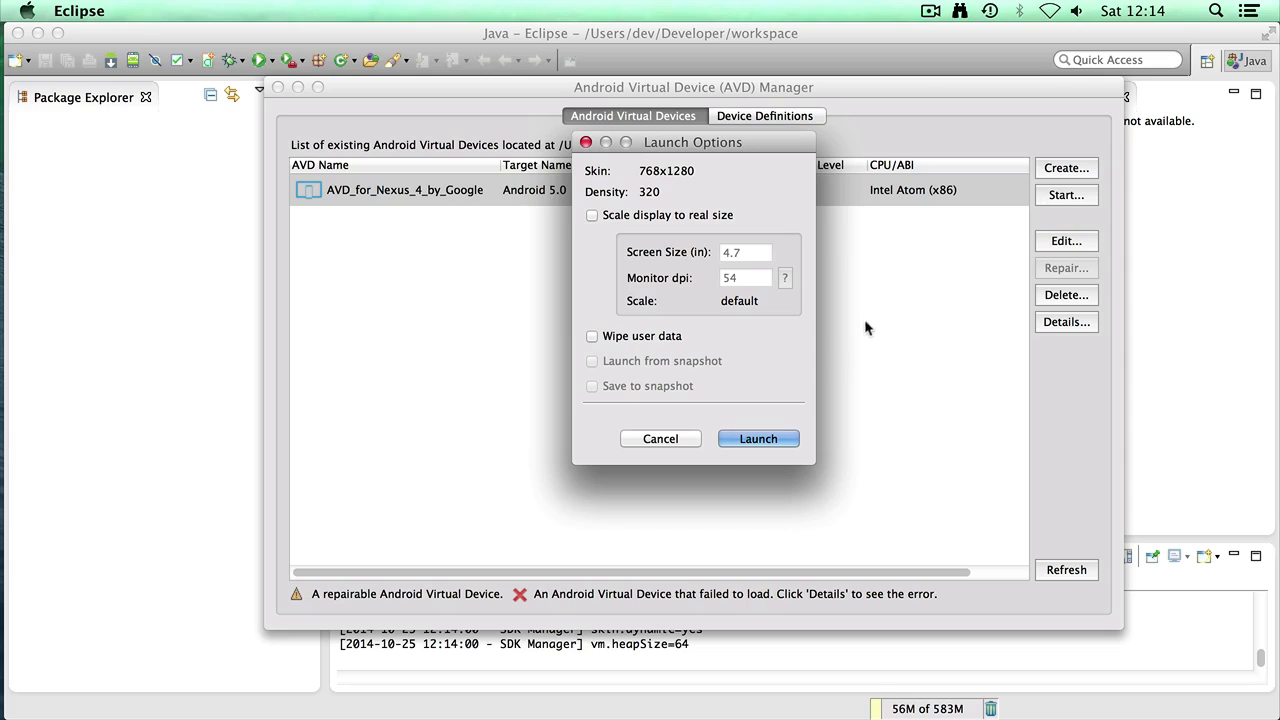
{"action": "left_click", "coordinate": [593, 338]}
{"action": "left_click", "coordinate": [592, 336]}
{"action": "left_click", "coordinate": [754, 441]}
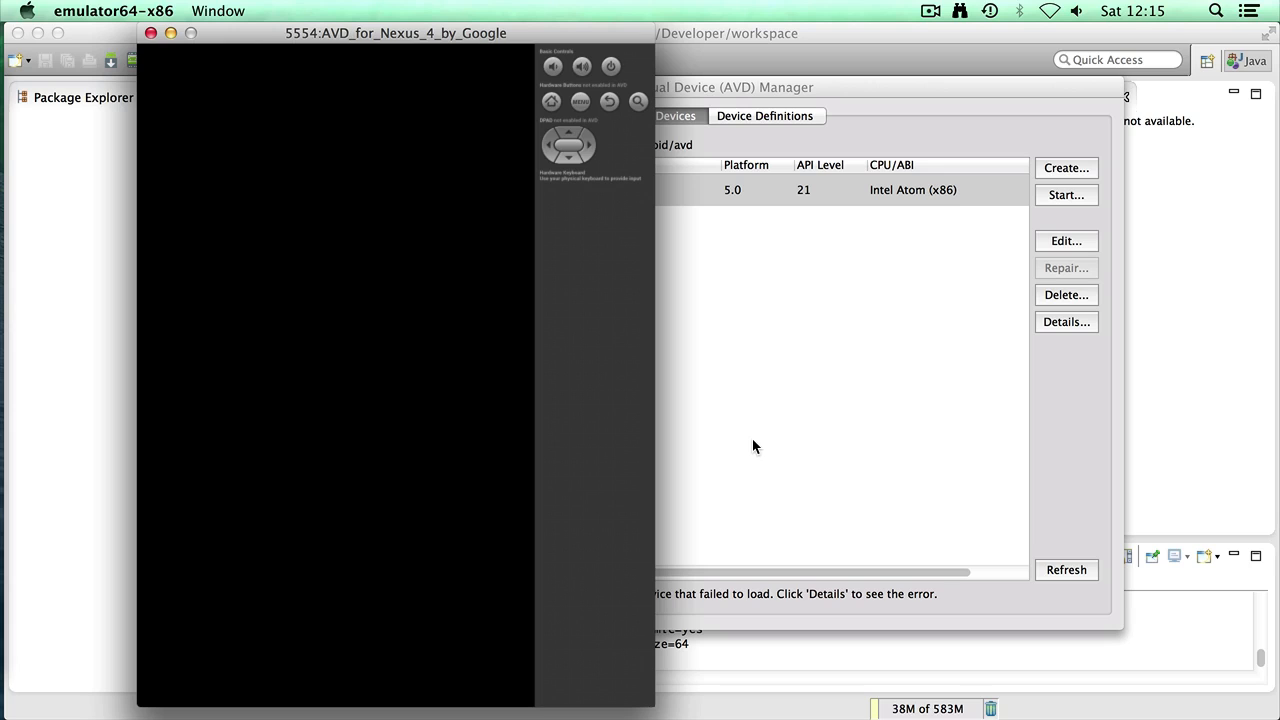
{"action": "left_click_drag", "start_coordinate": [454, 28], "coordinate": [727, 20]}
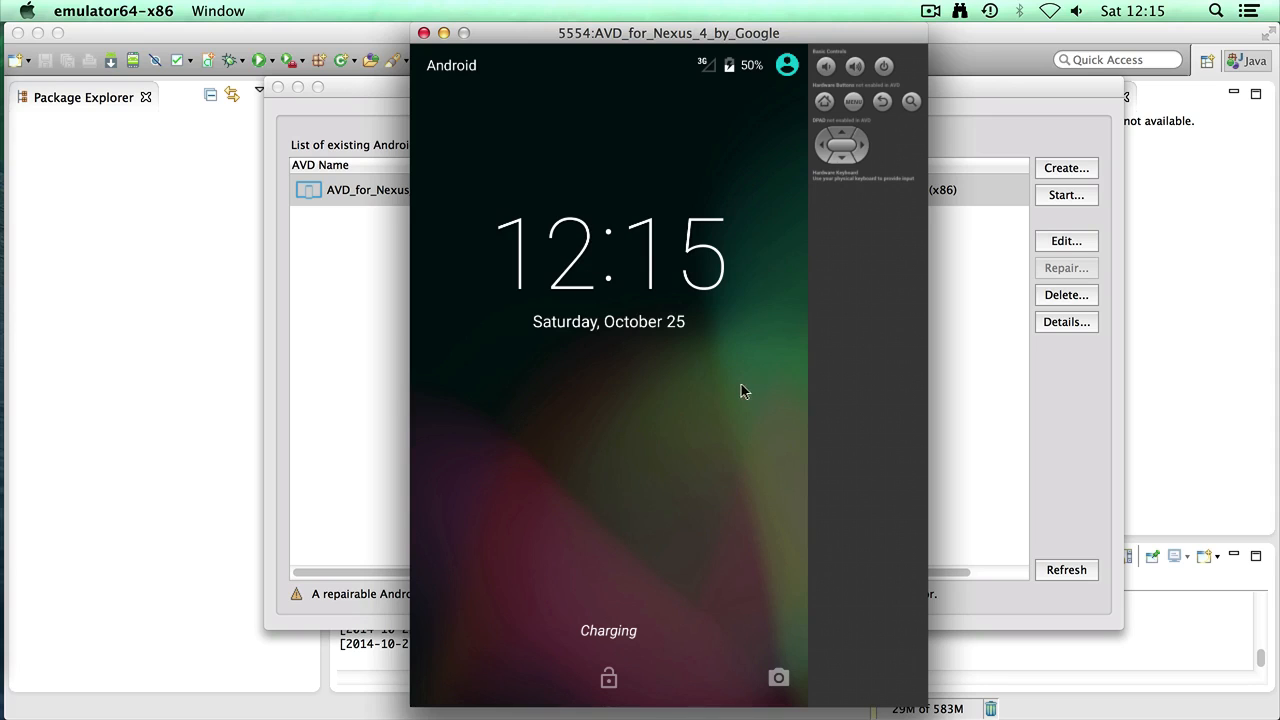
Try to open the camera from the emulator's lock screen, and dismiss the dialogs to reach the home screen.
{"action": "left_click_drag", "start_coordinate": [778, 678], "coordinate": [393, 399]}
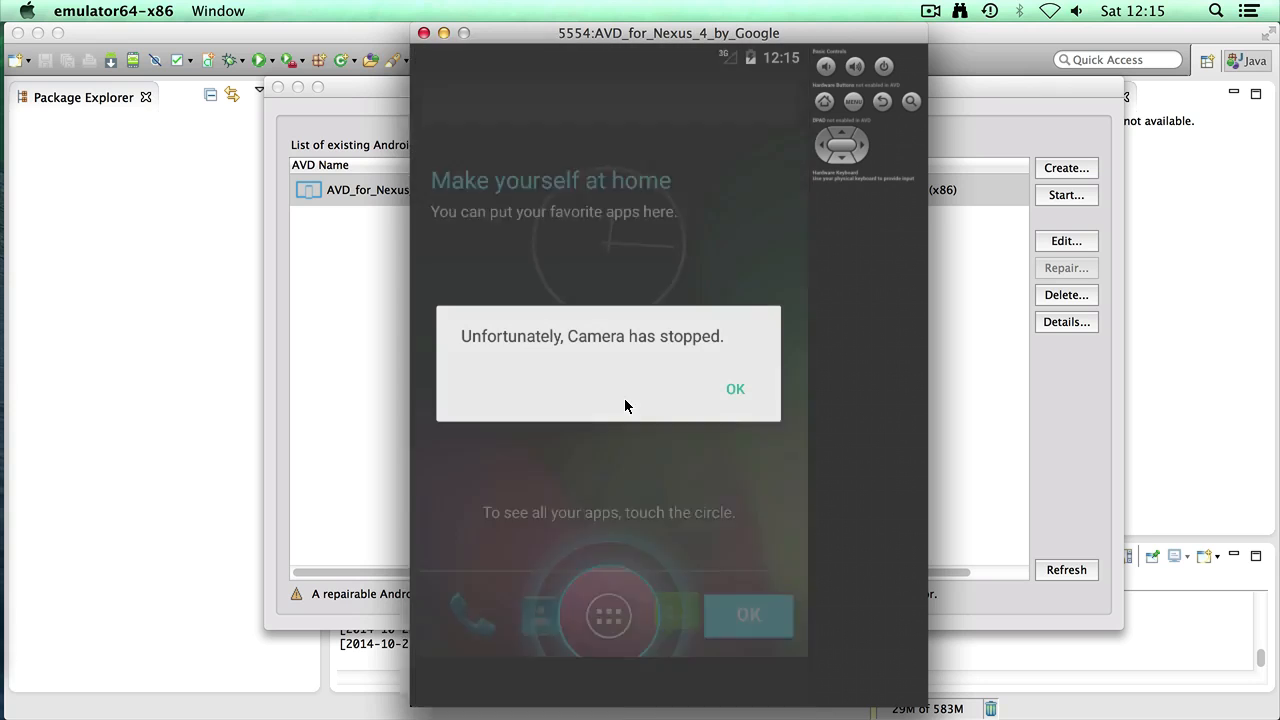
{"action": "left_click", "coordinate": [733, 388]}
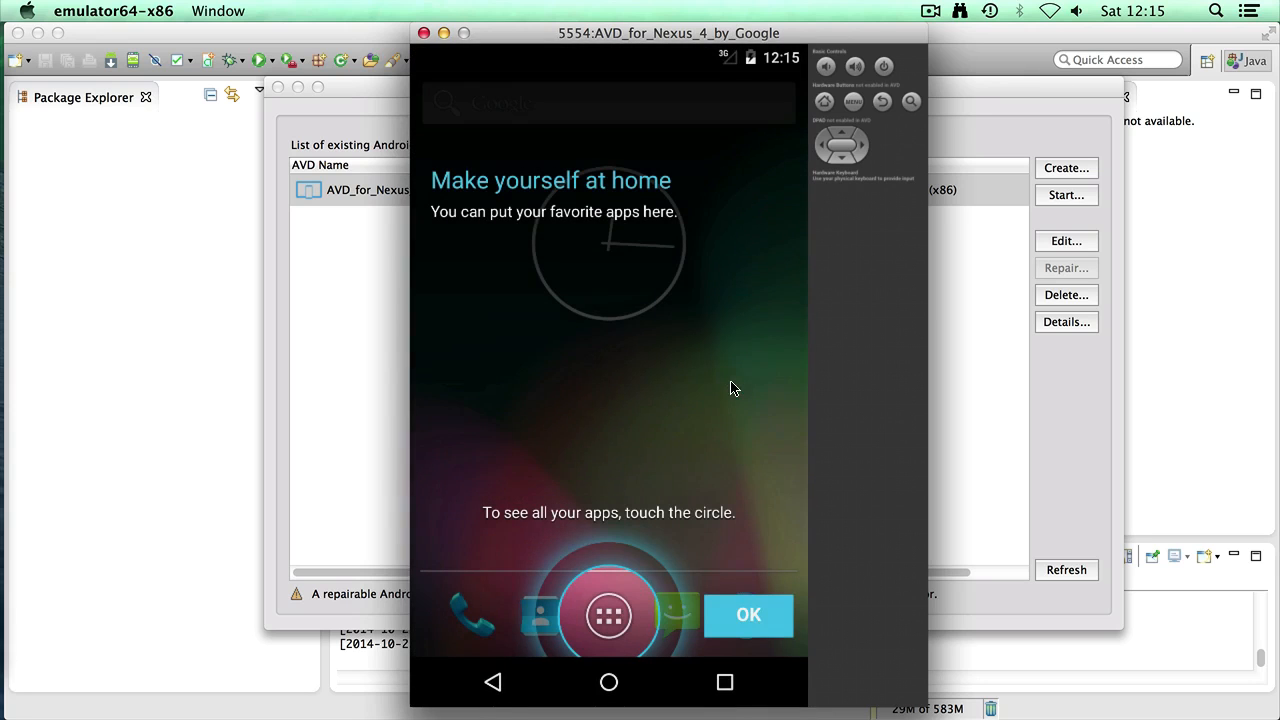
{"action": "left_click", "coordinate": [730, 609]}
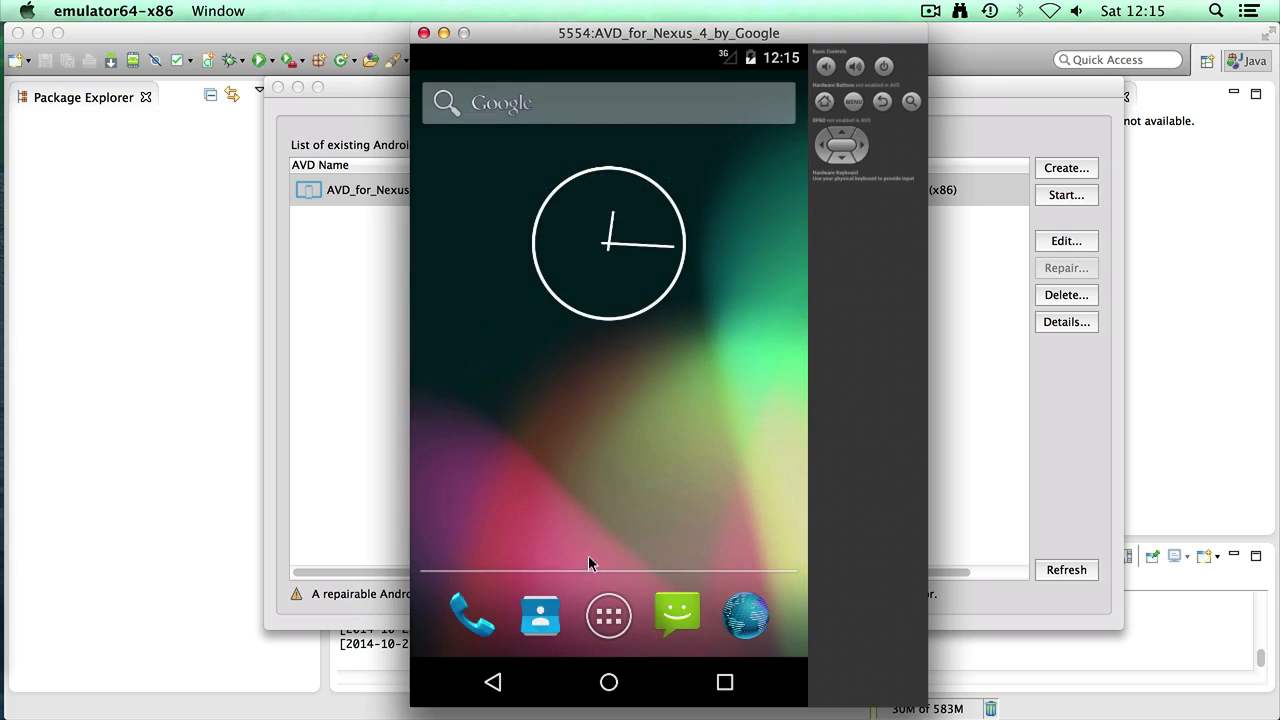
Open the emulator's full app list and dismiss the tip about adding apps to the Home screen.
{"action": "left_click", "coordinate": [603, 621]}
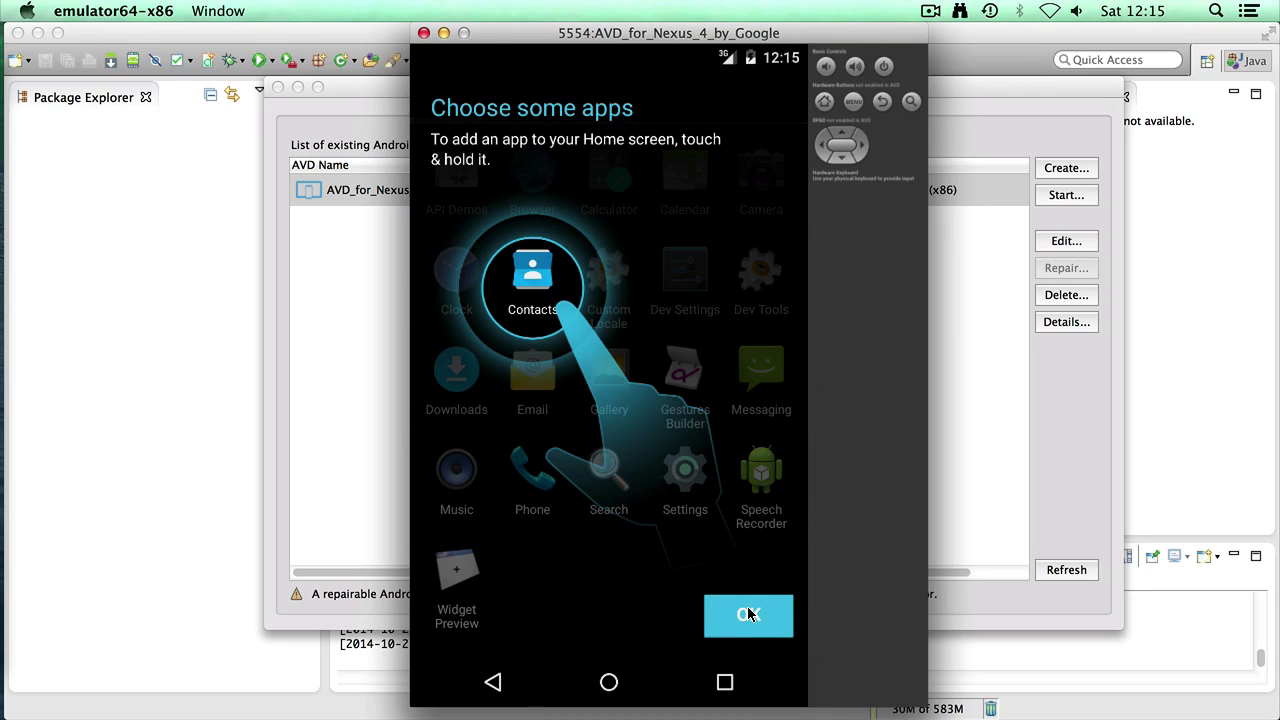
{"action": "left_click", "coordinate": [749, 614]}
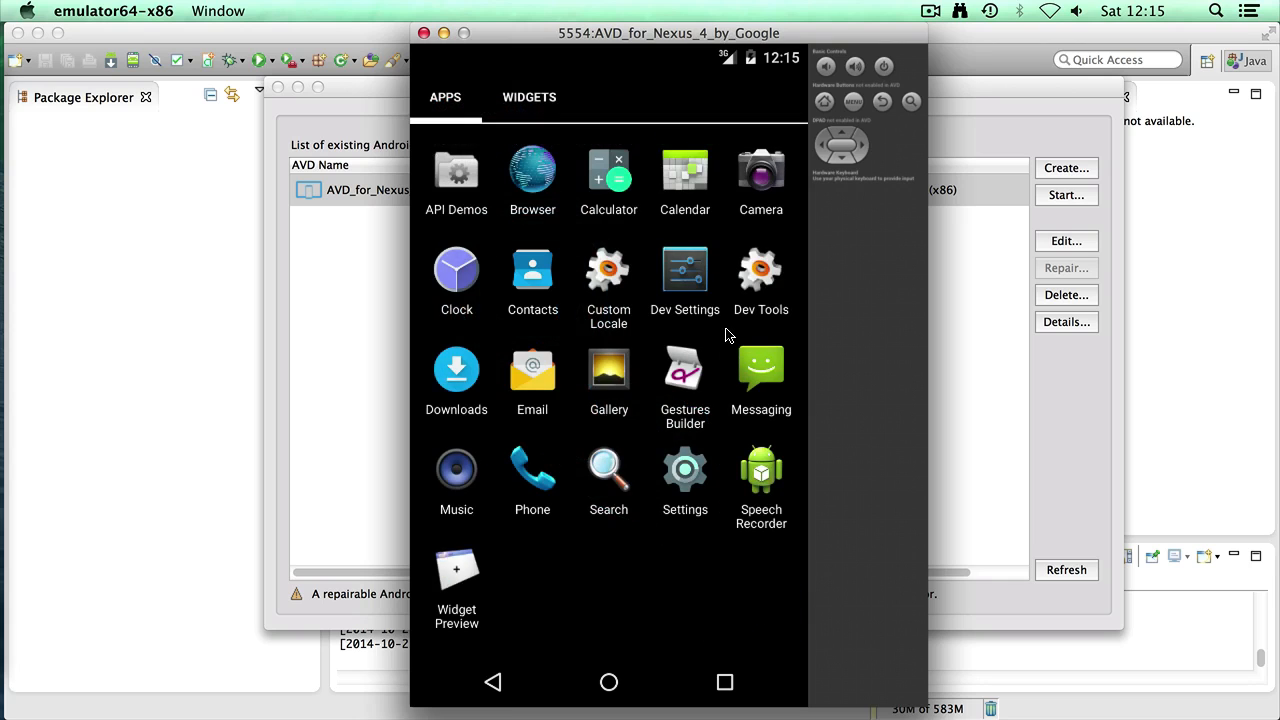
{"action": "left_click_drag", "start_coordinate": [730, 336], "coordinate": [597, 334]}
Power off the running Nexus 4 emulator.
{"action": "left_click", "coordinate": [882, 67]}
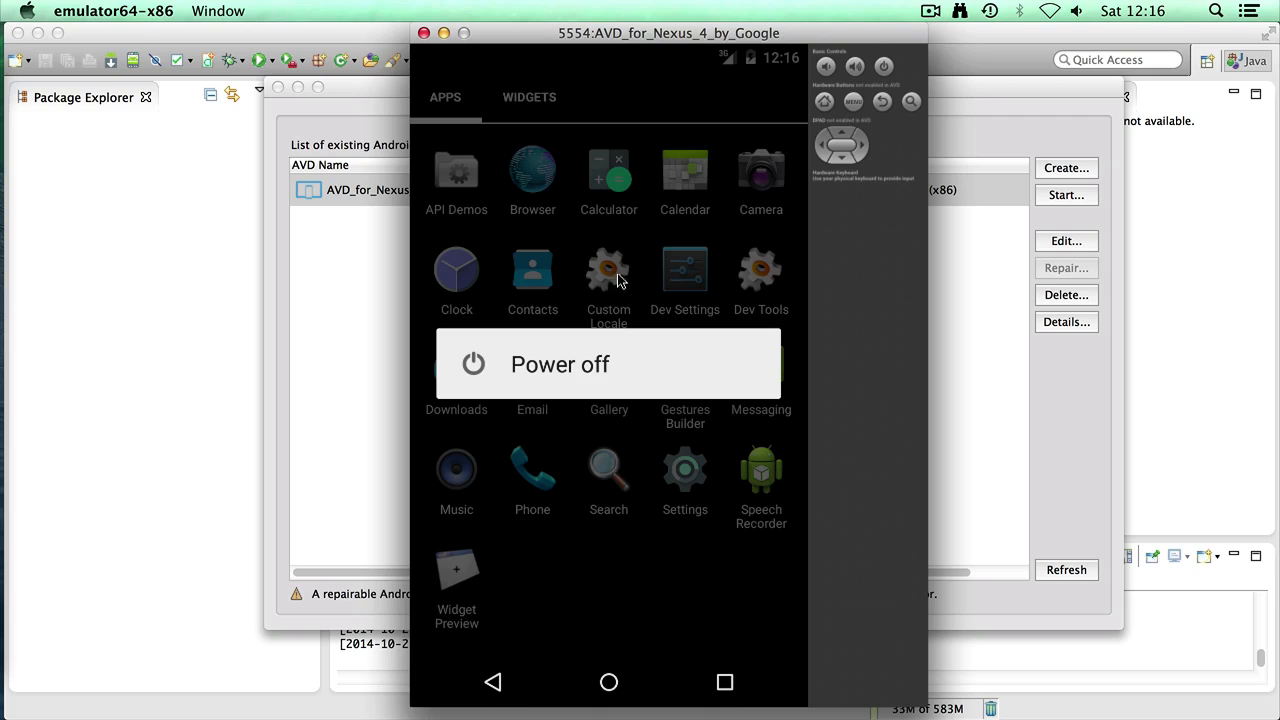
{"action": "left_click", "coordinate": [548, 371]}
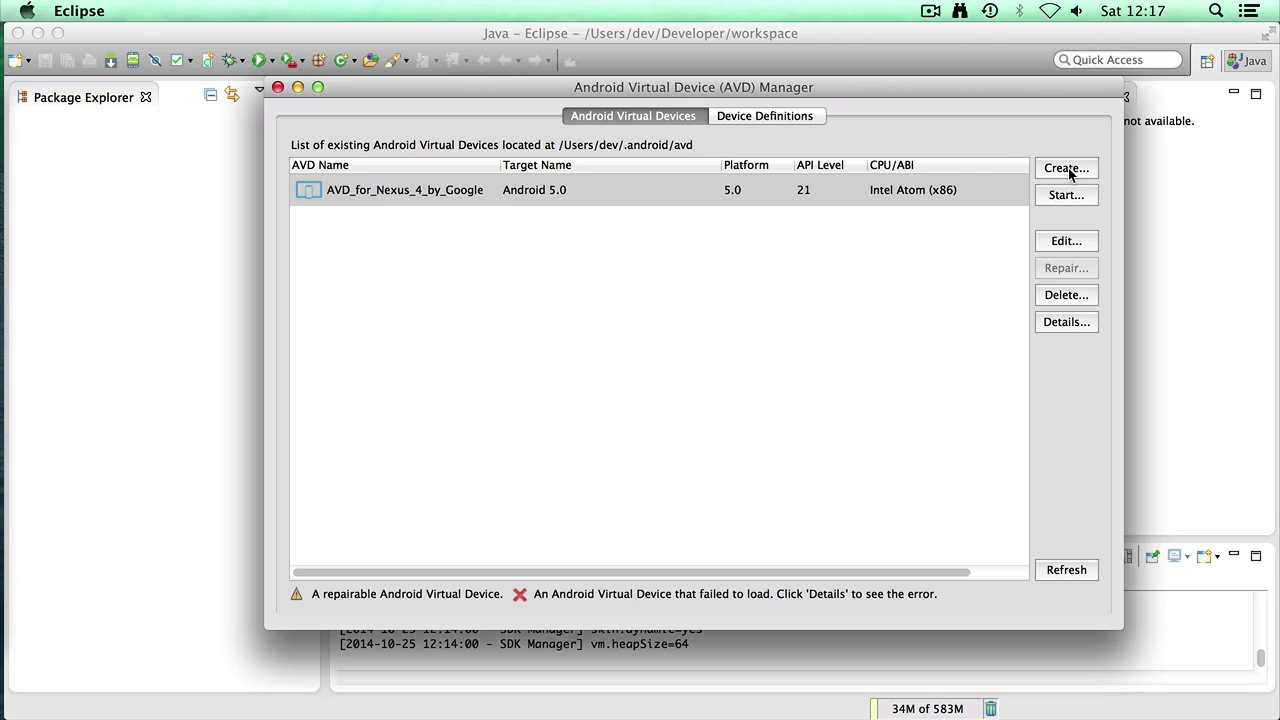
Look at the Galaxy Nexus entry among the known device definitions, and return to the list of existing virtual devices.
{"action": "left_click", "coordinate": [749, 115]}
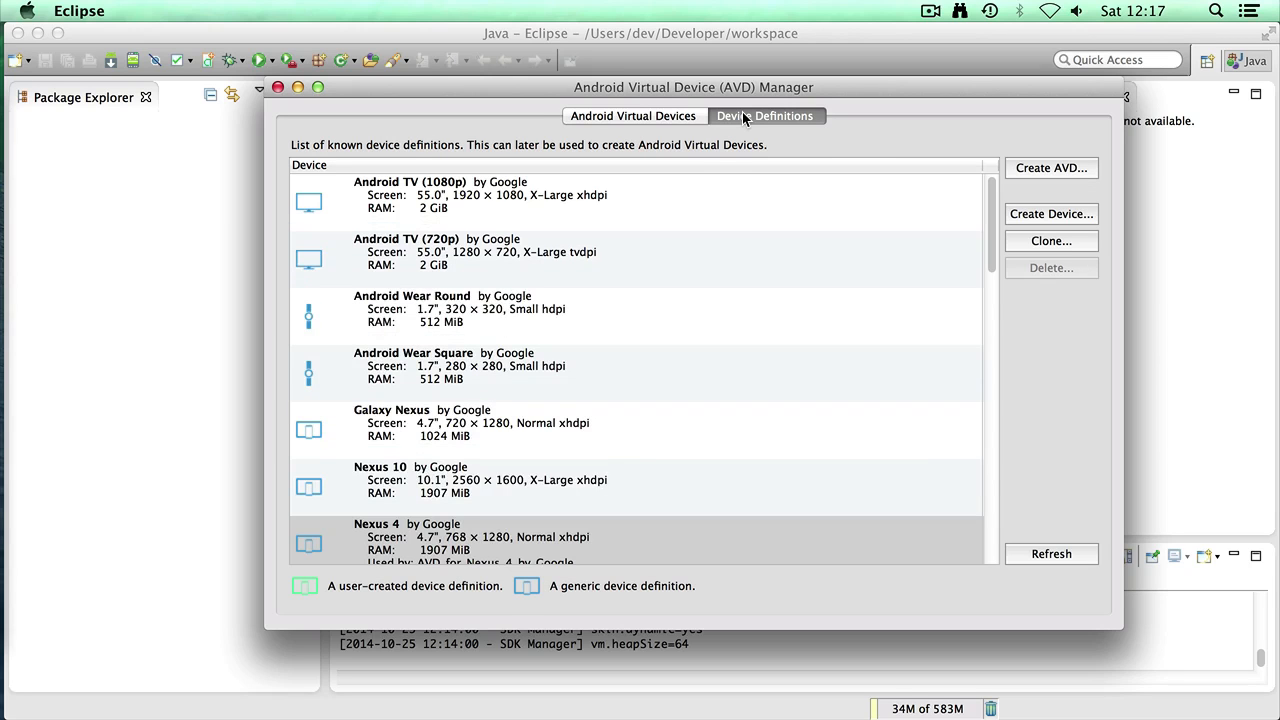
{"action": "left_click", "coordinate": [480, 425]}
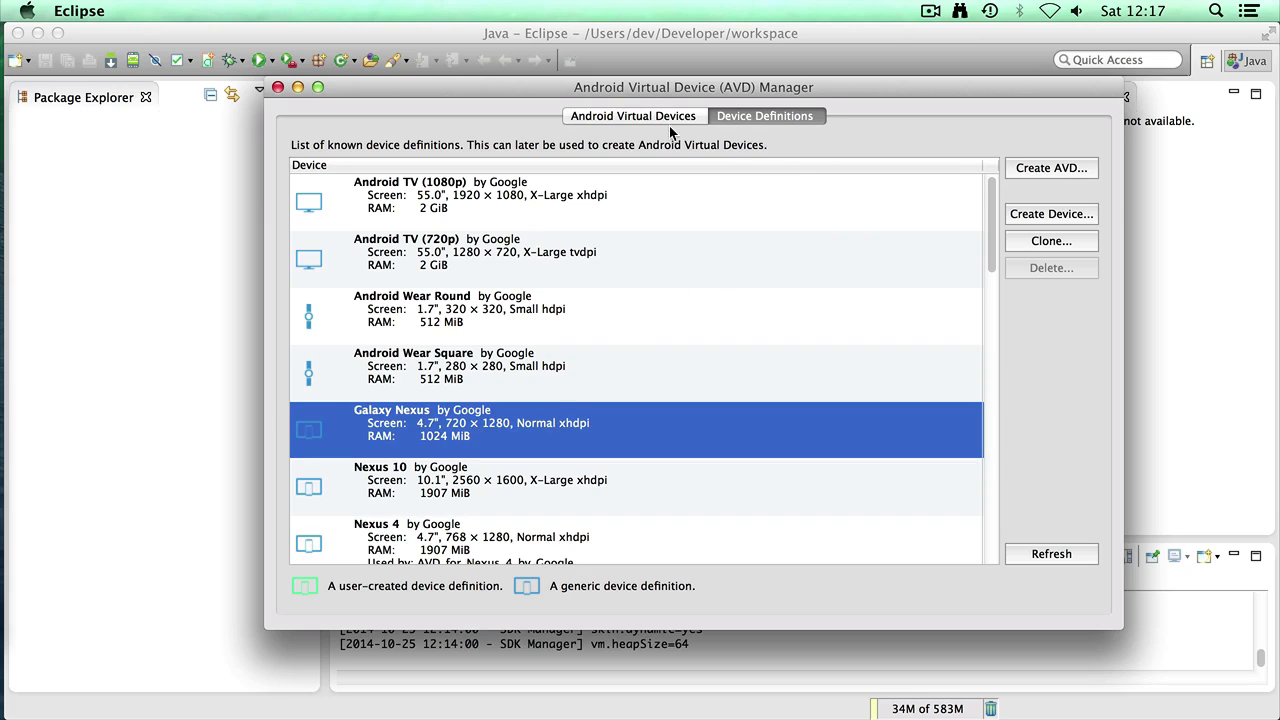
{"action": "left_click", "coordinate": [602, 120]}
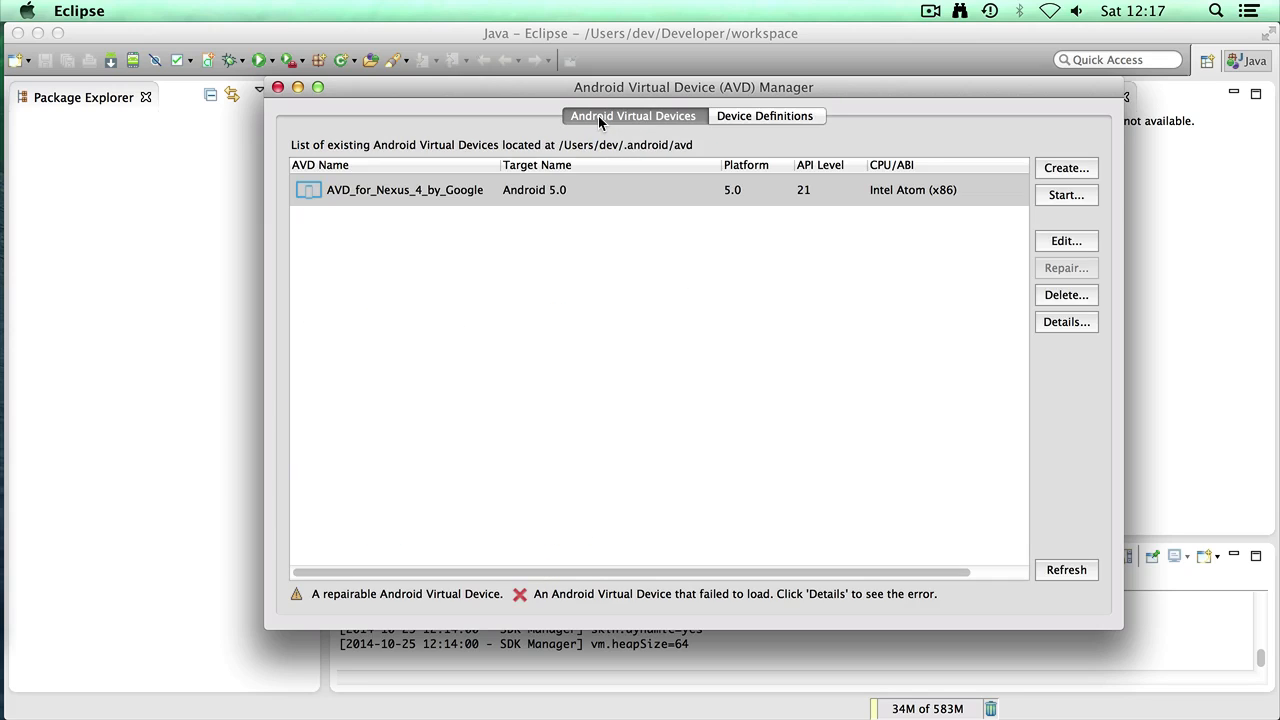
{"action": "left_click", "coordinate": [587, 196]}
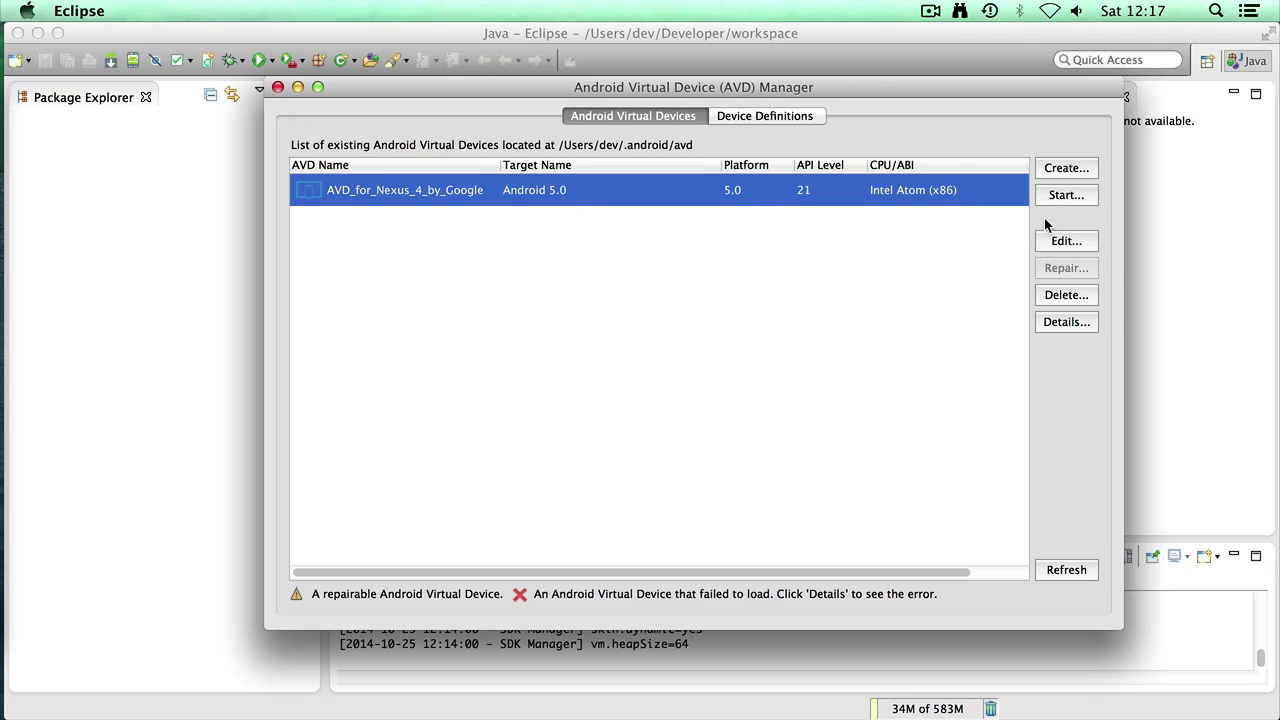
{"action": "left_click", "coordinate": [1072, 298]}
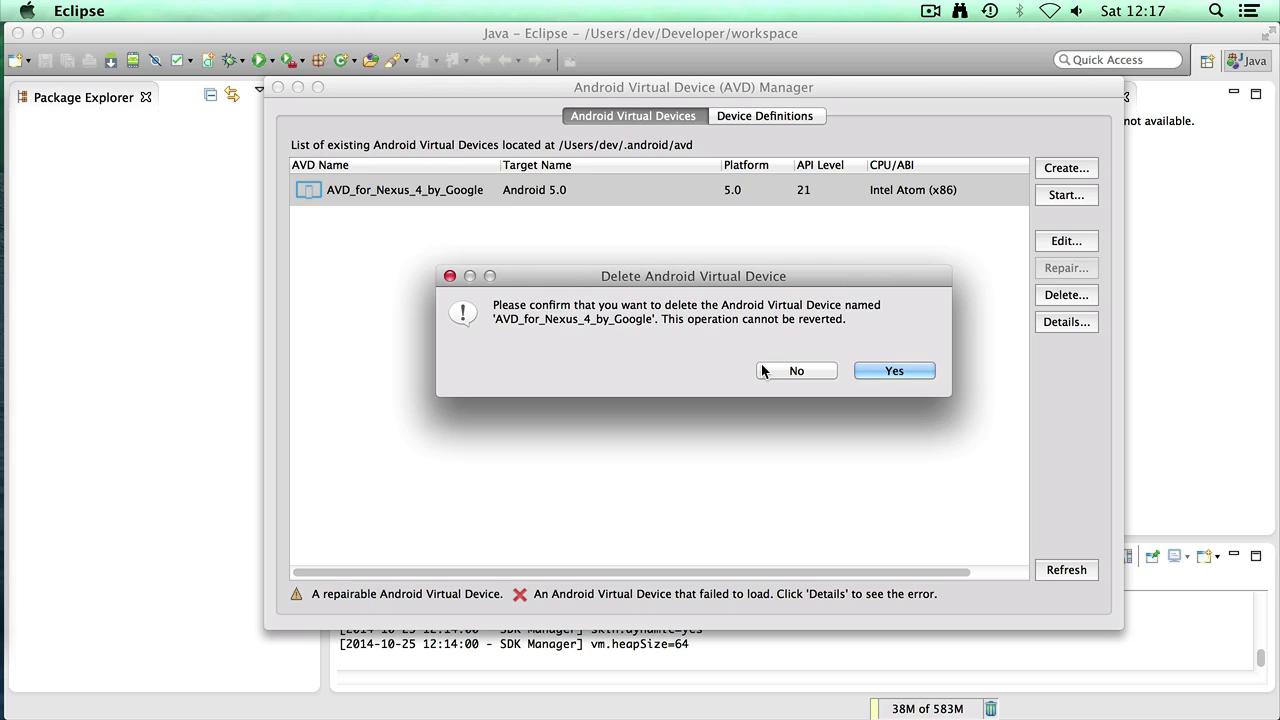
{"action": "left_click", "coordinate": [765, 370]}
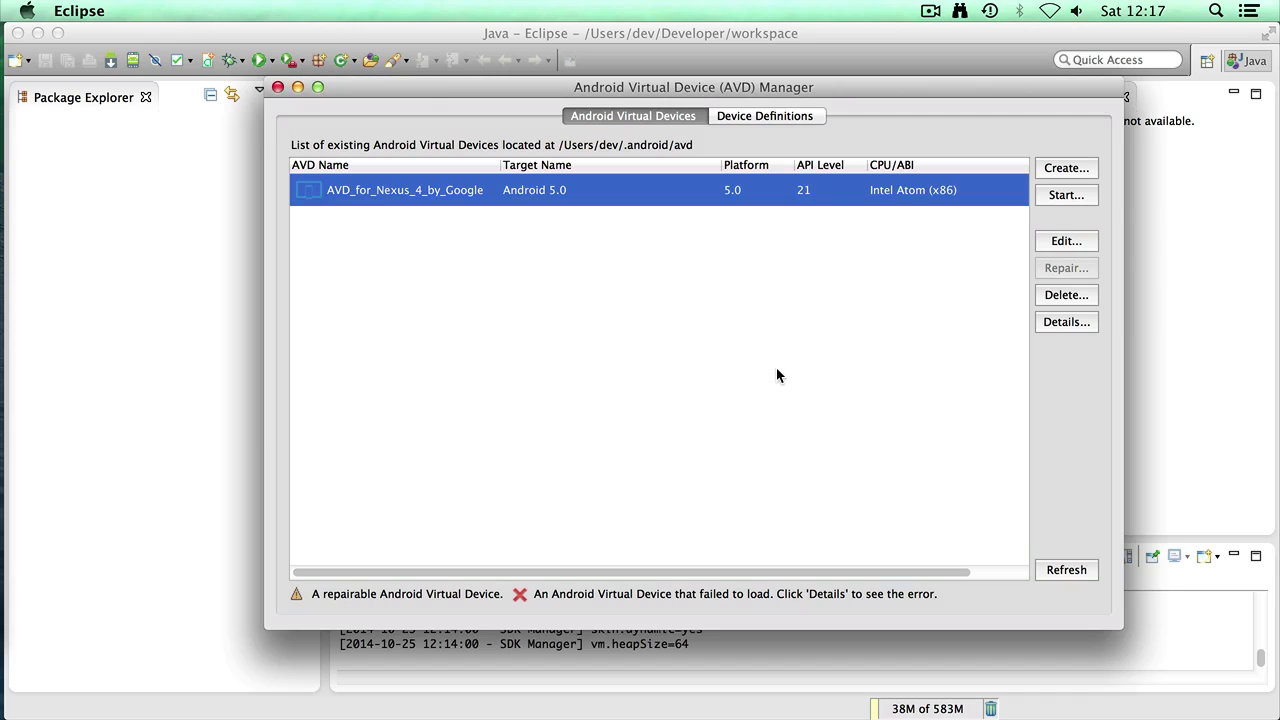